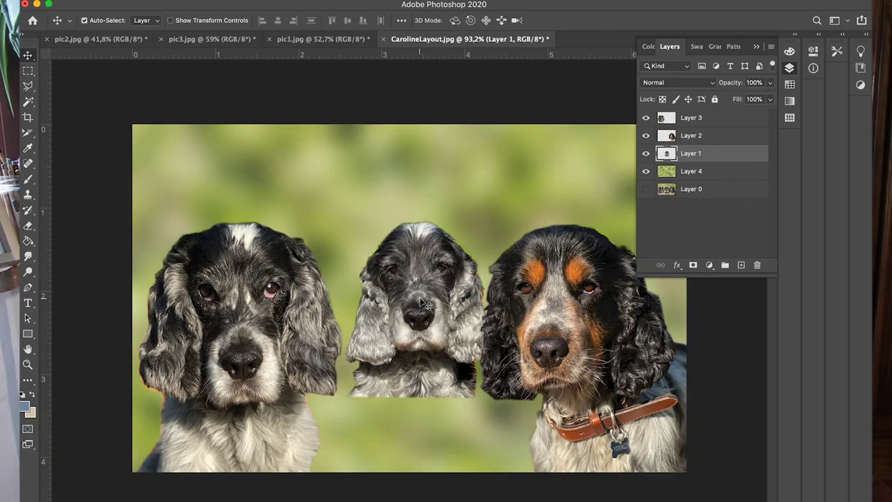
Scale the middle spaniel on Layer 1 to about 134% and move it lower on the canvas.
{"action": "key", "text": "super+t"}
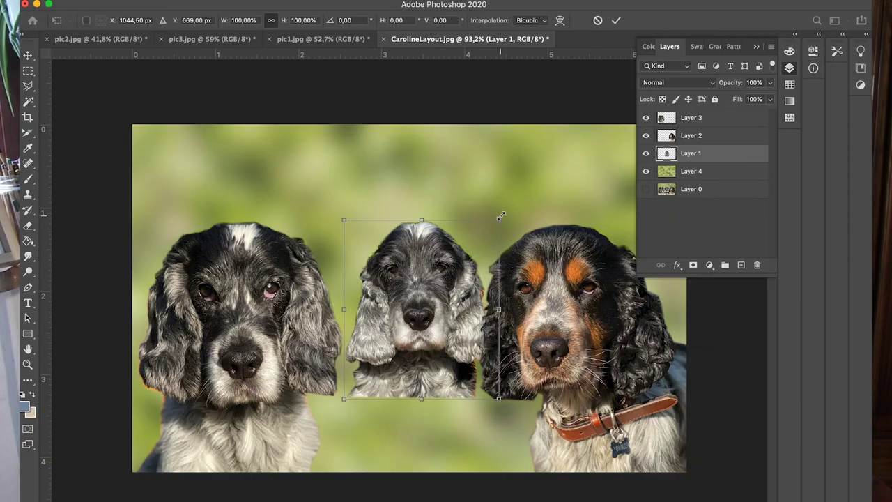
{"action": "left_click_drag", "start_coordinate": [501, 216], "coordinate": [534, 179]}
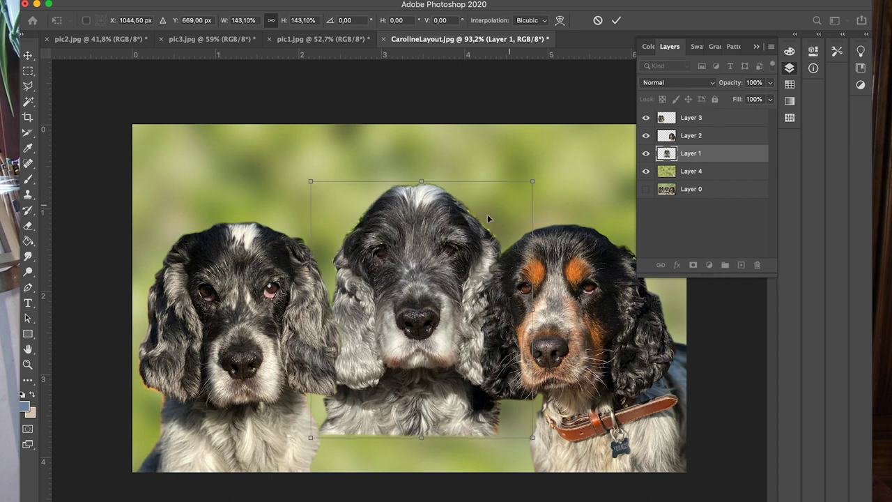
{"action": "left_click_drag", "start_coordinate": [450, 238], "coordinate": [440, 280]}
{"action": "left_click_drag", "start_coordinate": [533, 217], "coordinate": [525, 226]}
{"action": "key", "text": "Return"}
{"action": "left_click_drag", "start_coordinate": [430, 266], "coordinate": [427, 267]}
{"action": "key", "text": "ctrl+t"}
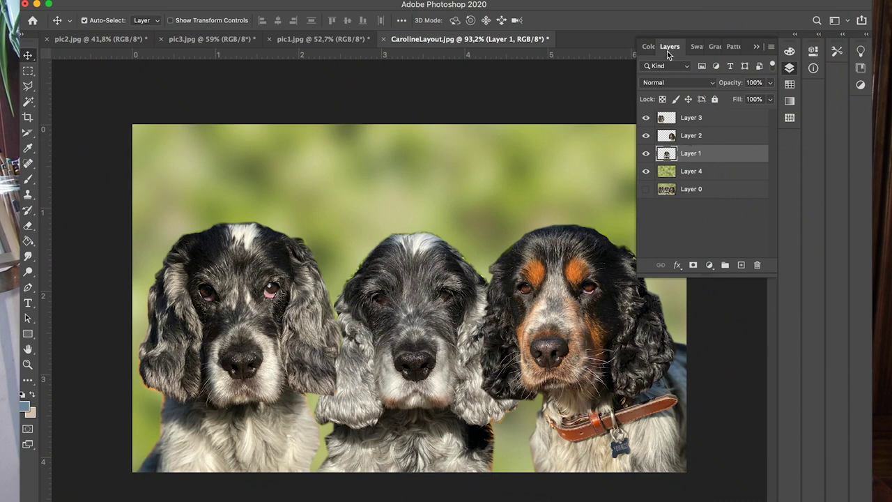
Move Layer 1 to the top of the stack, reposition the middle dog, then raise Layer 2 above it.
{"action": "left_click_drag", "start_coordinate": [706, 154], "coordinate": [704, 110]}
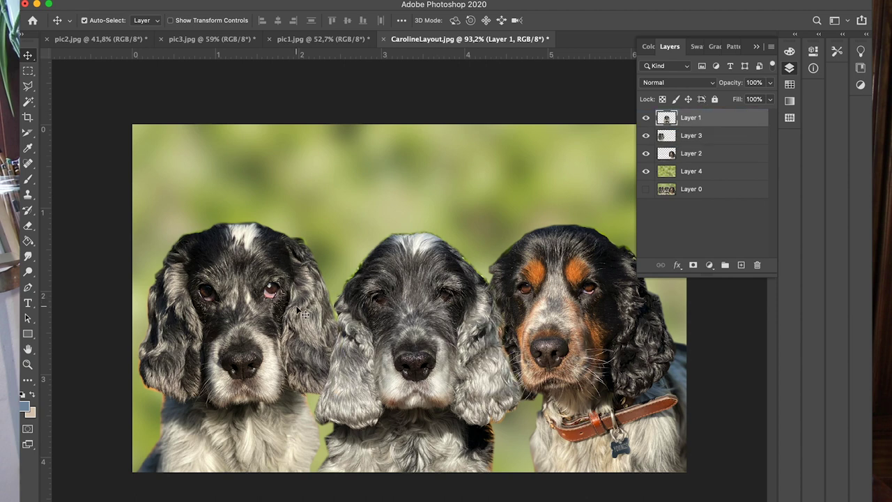
{"action": "mouse_move", "coordinate": [386, 320]}
{"action": "left_mouse_down"}
{"action": "mouse_move", "coordinate": [340, 319]}
{"action": "mouse_move", "coordinate": [435, 321]}
{"action": "mouse_move", "coordinate": [385, 321]}
{"action": "mouse_move", "coordinate": [396, 317]}
{"action": "left_mouse_up"}
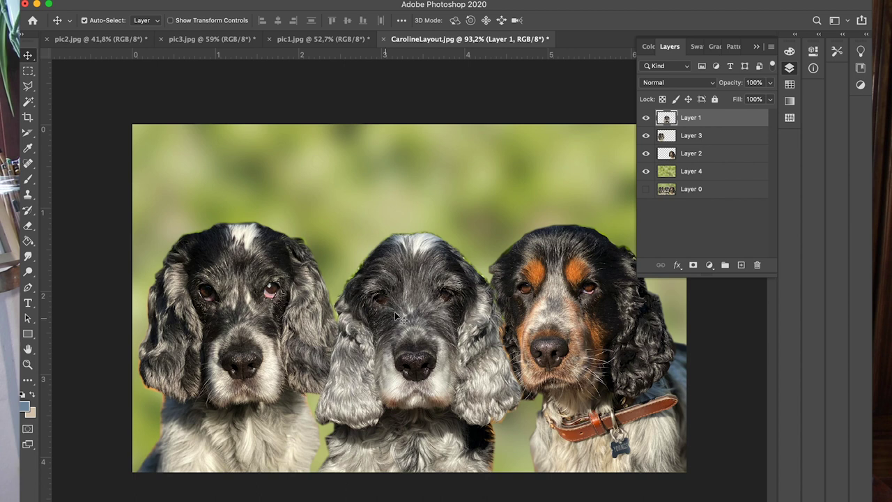
{"action": "left_click", "coordinate": [683, 155]}
{"action": "left_click_drag", "start_coordinate": [729, 153], "coordinate": [727, 116]}
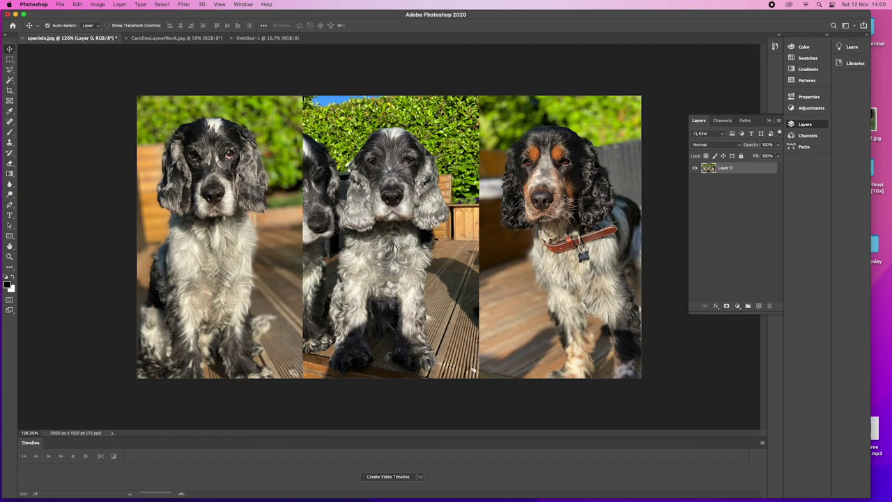
Cycle through the open documents back to spaniels.jpg and choose the freehand Lasso tool.
{"action": "left_click", "coordinate": [169, 39]}
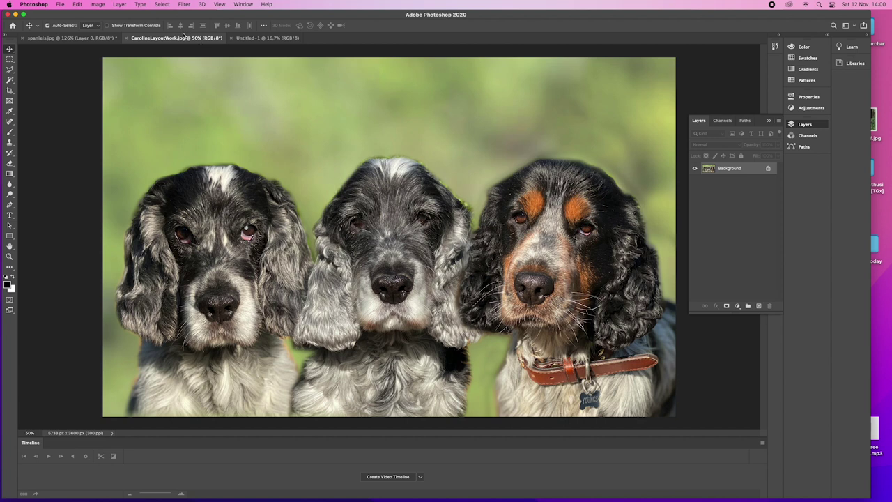
{"action": "left_click", "coordinate": [267, 38]}
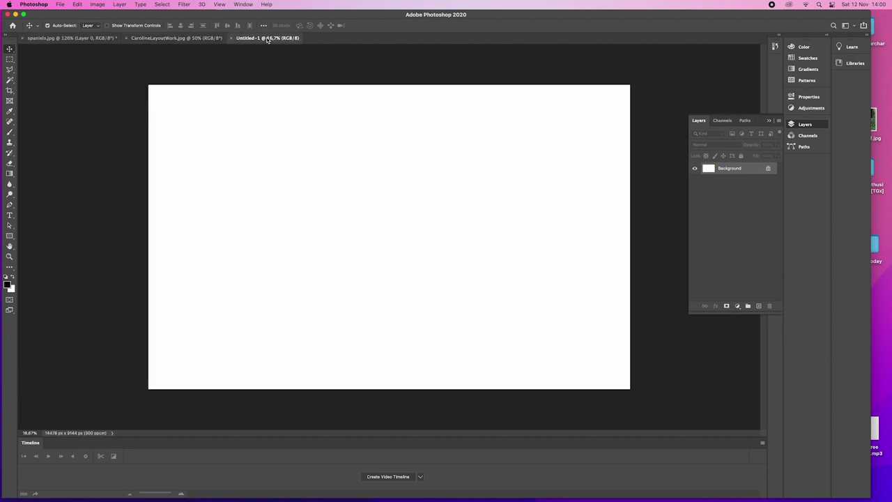
{"action": "left_click", "coordinate": [91, 37]}
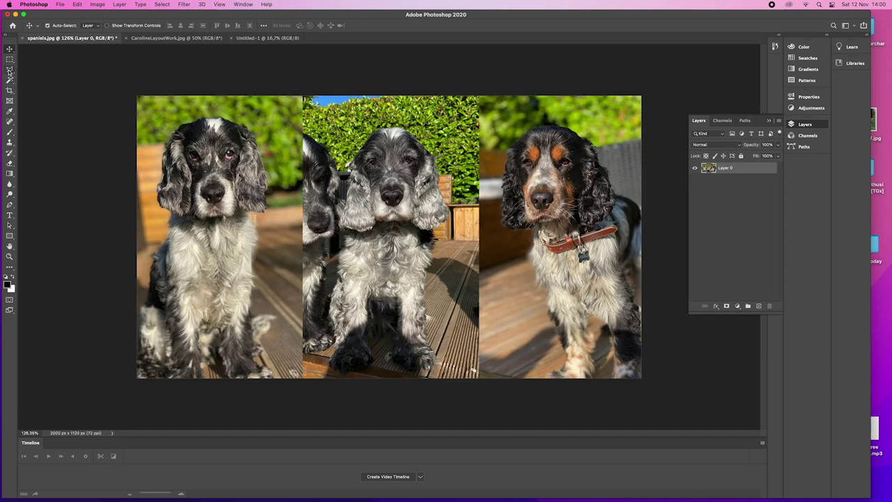
{"action": "left_click", "coordinate": [10, 71]}
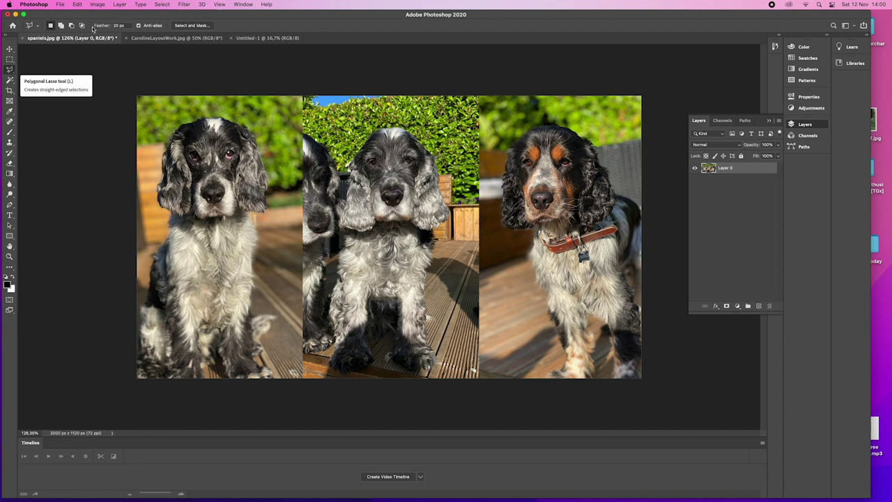
With a 5 px feather, lasso the left spaniel's head, ears and chest.
{"action": "left_click", "coordinate": [124, 26]}
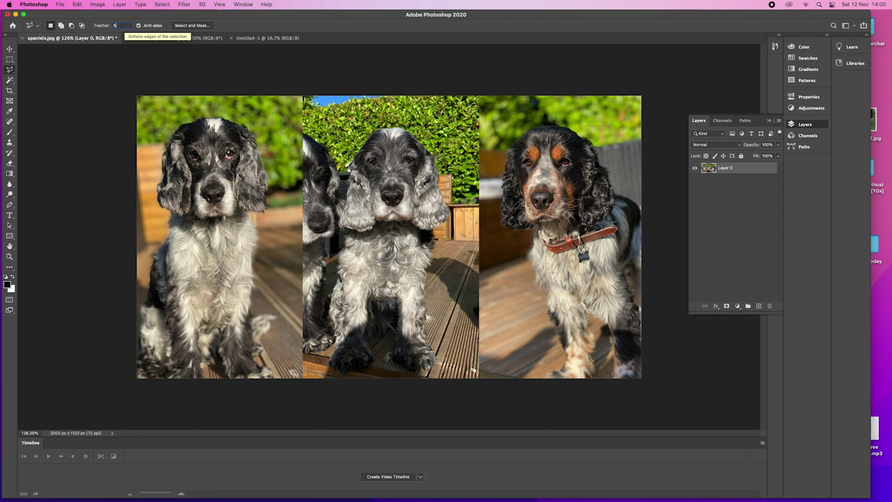
{"action": "scroll", "coordinate": [180, 131], "scroll_direction": "up", "scroll_amount": 5}
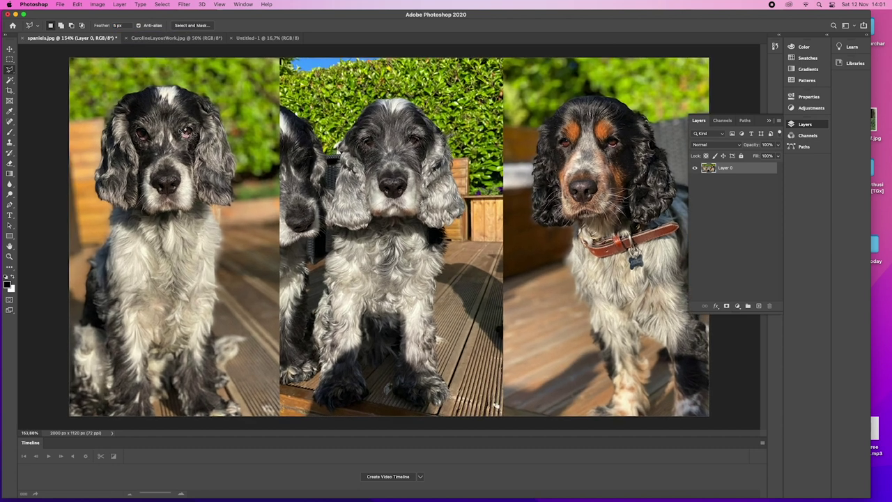
{"action": "scroll", "coordinate": [178, 128], "scroll_direction": "up", "scroll_amount": 5}
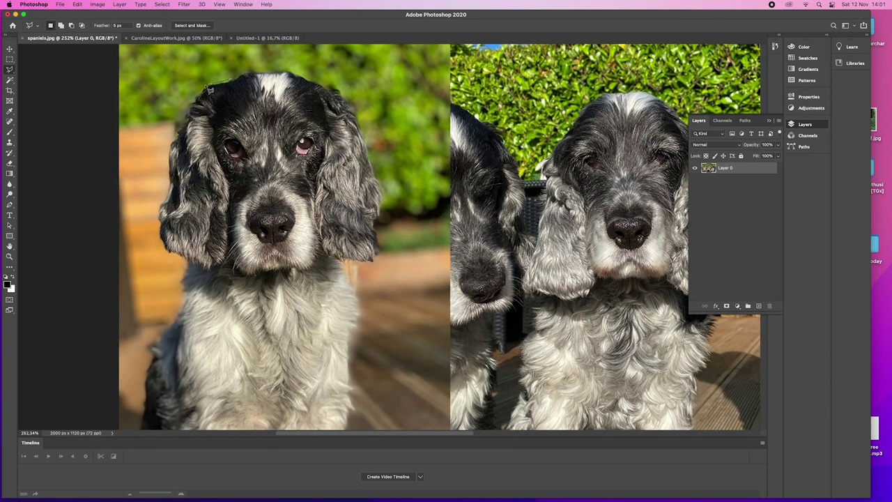
{"action": "left_click_drag", "start_coordinate": [207, 93], "coordinate": [174, 139]}
{"action": "left_click_drag", "start_coordinate": [166, 193], "coordinate": [160, 234]}
{"action": "mouse_move", "coordinate": [184, 297]}
{"action": "left_mouse_down"}
{"action": "mouse_move", "coordinate": [194, 349]}
{"action": "mouse_move", "coordinate": [355, 350]}
{"action": "mouse_move", "coordinate": [353, 266]}
{"action": "mouse_move", "coordinate": [381, 269]}
{"action": "left_mouse_up"}
{"action": "mouse_move", "coordinate": [380, 226]}
{"action": "left_mouse_down"}
{"action": "mouse_move", "coordinate": [358, 111]}
{"action": "mouse_move", "coordinate": [340, 91]}
{"action": "mouse_move", "coordinate": [265, 70]}
{"action": "mouse_move", "coordinate": [241, 72]}
{"action": "left_mouse_up"}
Copy the head, paste it into Untitled-1 as a new layer, and enlarge it.
{"action": "left_click", "coordinate": [77, 4]}
{"action": "left_click", "coordinate": [94, 67]}
{"action": "left_click", "coordinate": [259, 37]}
{"action": "left_click", "coordinate": [80, 4]}
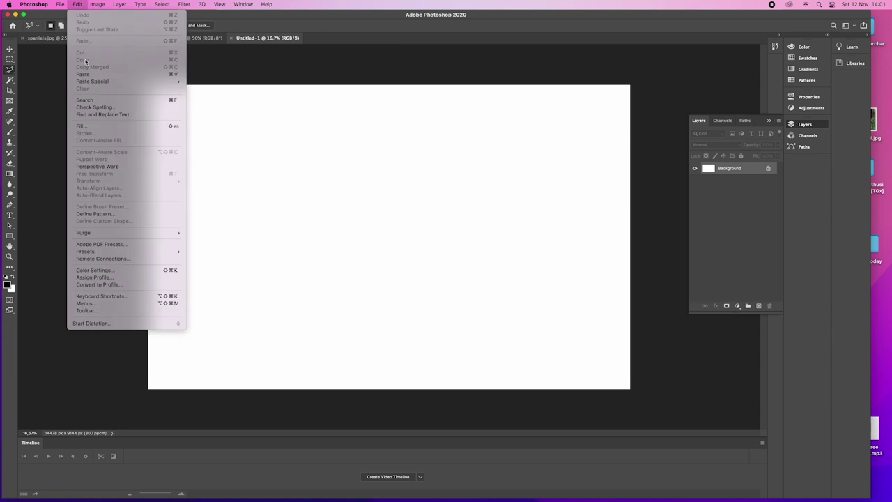
{"action": "left_click", "coordinate": [86, 75]}
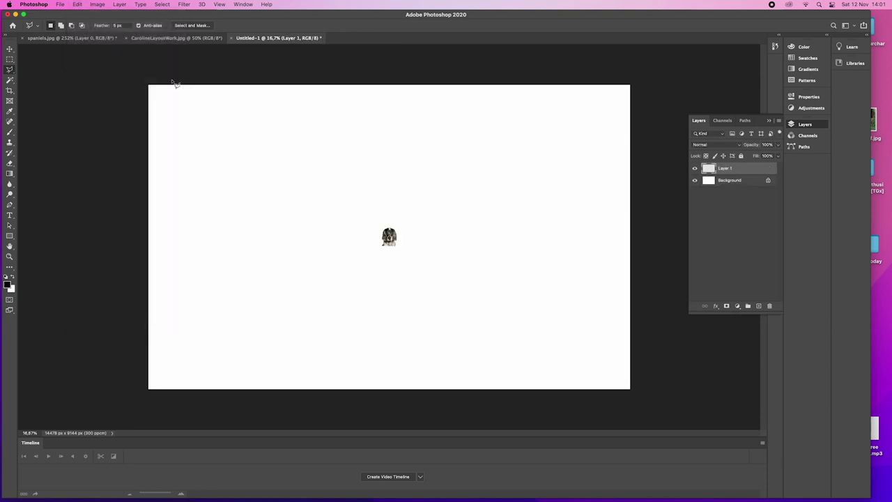
{"action": "key", "text": "super+t"}
{"action": "left_click_drag", "start_coordinate": [397, 228], "coordinate": [493, 161]}
Commit the left head's size, then lasso the centre spaniel's head in spaniels.jpg.
{"action": "key", "text": "Return"}
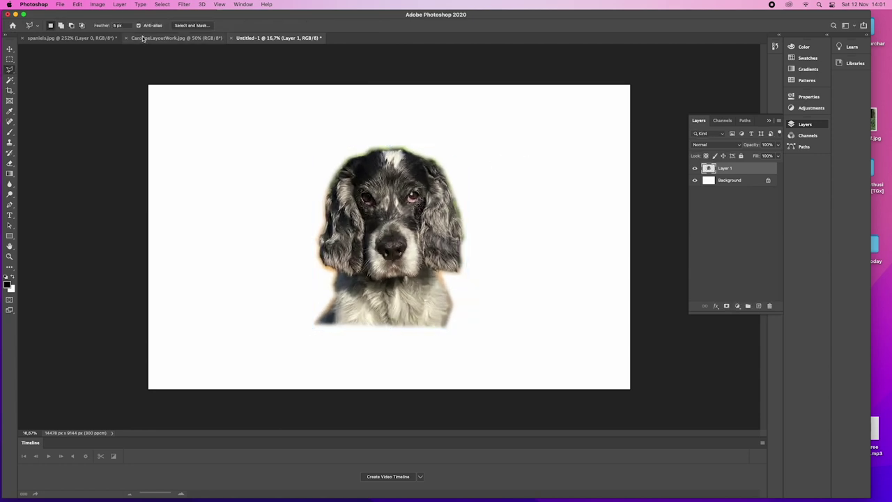
{"action": "left_click", "coordinate": [69, 38]}
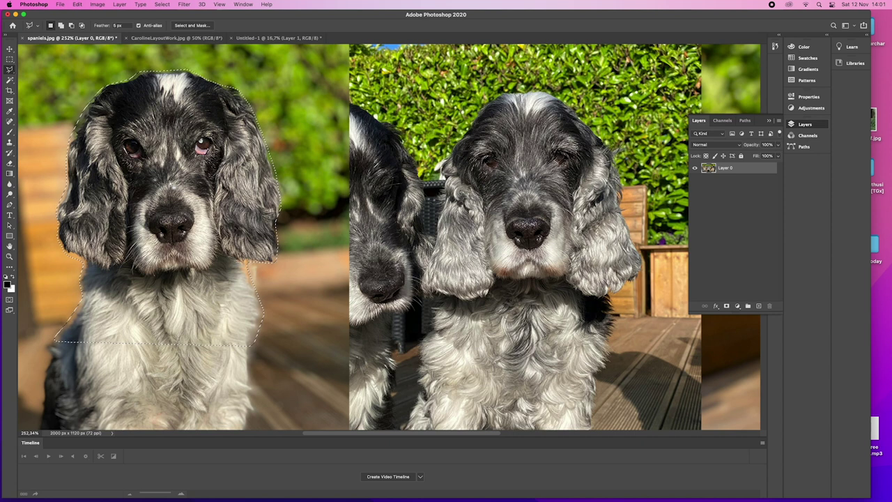
{"action": "scroll", "coordinate": [389, 237], "scroll_direction": "right", "scroll_amount": 5}
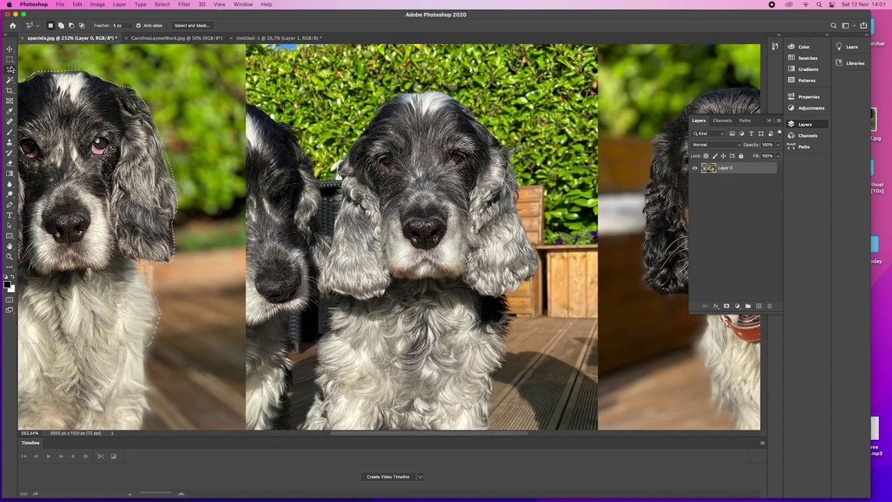
{"action": "key", "text": "super+d"}
{"action": "mouse_move", "coordinate": [377, 87]}
{"action": "left_mouse_down"}
{"action": "mouse_move", "coordinate": [340, 188]}
{"action": "mouse_move", "coordinate": [332, 247]}
{"action": "left_mouse_up"}
{"action": "mouse_move", "coordinate": [319, 340]}
{"action": "left_mouse_down"}
{"action": "mouse_move", "coordinate": [502, 382]}
{"action": "mouse_move", "coordinate": [515, 348]}
{"action": "left_mouse_up"}
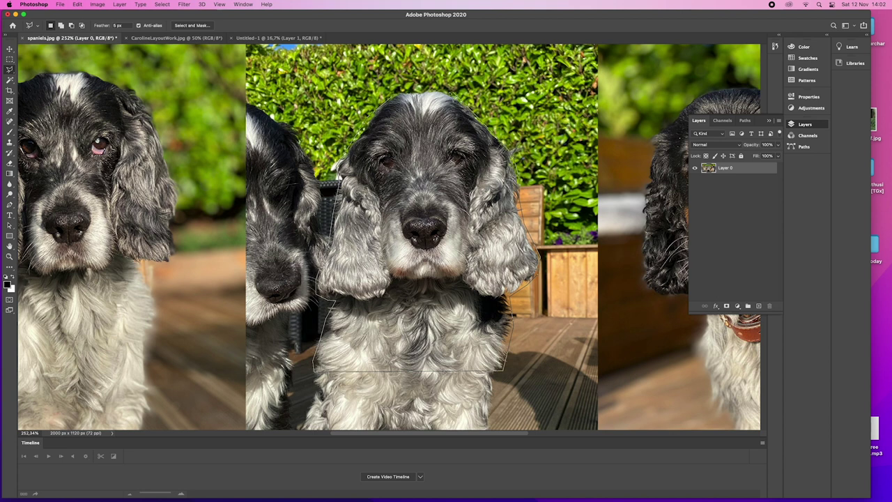
Paste the centre spaniel into Untitled-1 as Layer 2, enlarged to about 1074%.
{"action": "left_click", "coordinate": [251, 39]}
{"action": "key", "text": "super+v"}
{"action": "key", "text": "super+t"}
{"action": "left_click_drag", "start_coordinate": [399, 226], "coordinate": [493, 150]}
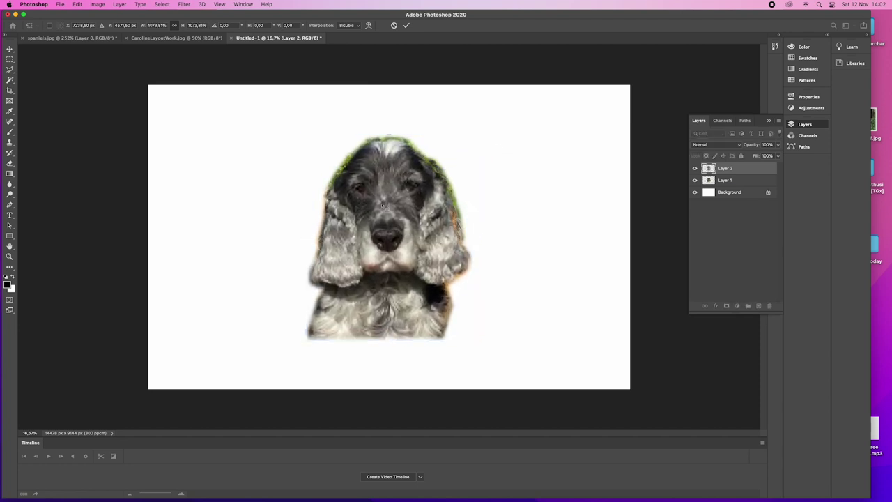
{"action": "key", "text": "Return"}
Lasso the black-and-tan right spaniel's head and red collar in spaniels.jpg.
{"action": "key", "text": "l"}
{"action": "left_click", "coordinate": [83, 37]}
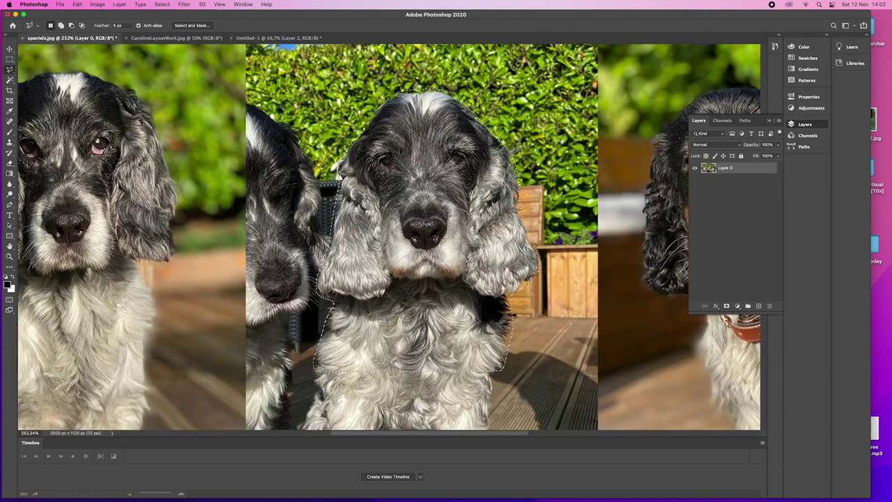
{"action": "scroll", "coordinate": [388, 237], "scroll_direction": "right", "scroll_amount": 5}
{"action": "scroll", "coordinate": [456, 89], "scroll_direction": "right", "scroll_amount": 3}
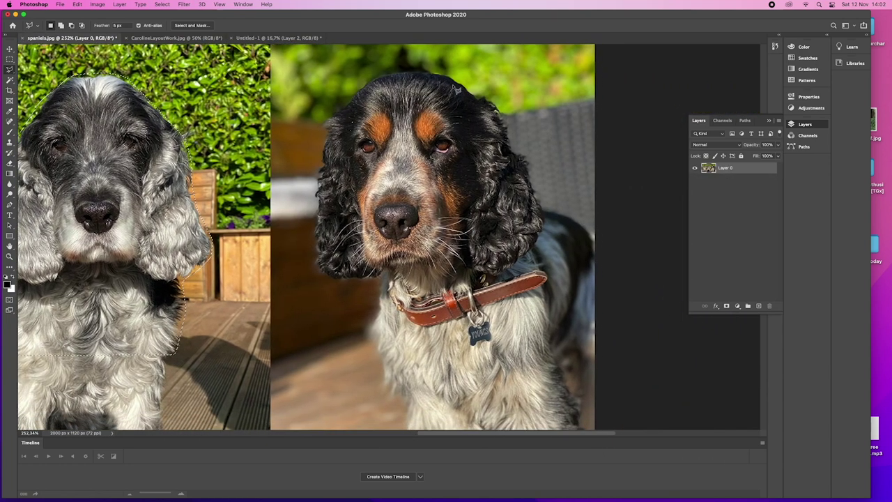
{"action": "mouse_move", "coordinate": [401, 72]}
{"action": "left_mouse_down"}
{"action": "mouse_move", "coordinate": [354, 86]}
{"action": "mouse_move", "coordinate": [369, 79]}
{"action": "mouse_move", "coordinate": [328, 122]}
{"action": "mouse_move", "coordinate": [320, 155]}
{"action": "mouse_move", "coordinate": [319, 274]}
{"action": "mouse_move", "coordinate": [380, 280]}
{"action": "mouse_move", "coordinate": [369, 342]}
{"action": "mouse_move", "coordinate": [377, 368]}
{"action": "mouse_move", "coordinate": [602, 363]}
{"action": "mouse_move", "coordinate": [597, 227]}
{"action": "mouse_move", "coordinate": [543, 198]}
{"action": "mouse_move", "coordinate": [547, 211]}
{"action": "mouse_move", "coordinate": [483, 97]}
{"action": "mouse_move", "coordinate": [447, 75]}
{"action": "mouse_move", "coordinate": [401, 72]}
{"action": "left_mouse_up"}
Paste the right spaniel into Untitled-1 as Layer 3, enlarged to about 1077%.
{"action": "left_click", "coordinate": [286, 40]}
{"action": "key", "text": "ctrl+v"}
{"action": "key", "text": "ctrl+t"}
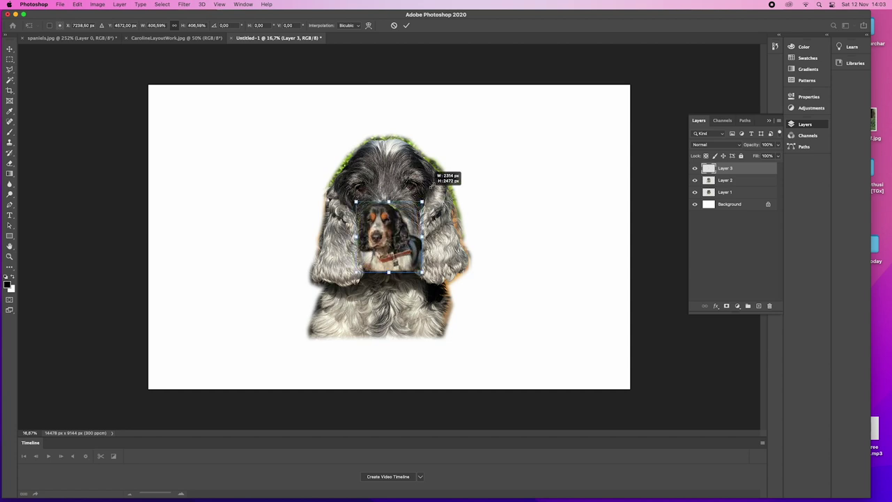
{"action": "left_click_drag", "start_coordinate": [439, 174], "coordinate": [491, 128]}
{"action": "key", "text": "Return"}
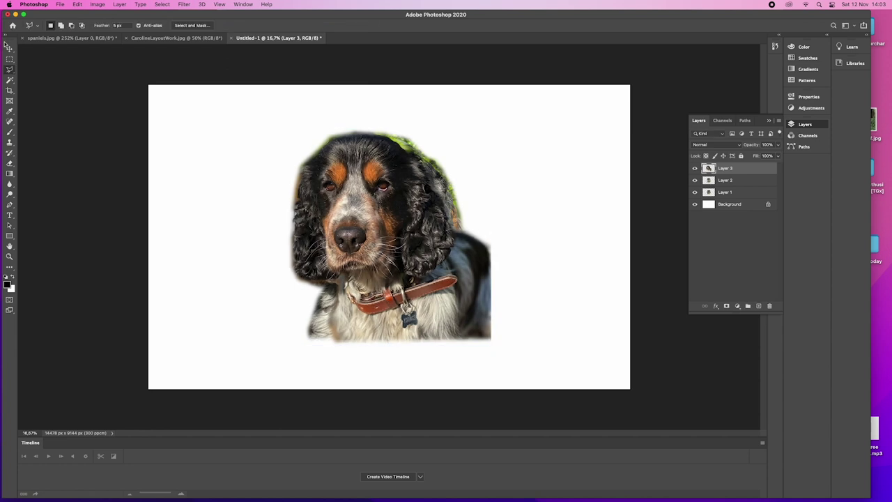
Arrange the three spaniels in a row: black-and-tan right, grey centre, left dog far left.
{"action": "left_click", "coordinate": [10, 47]}
{"action": "left_click_drag", "start_coordinate": [336, 221], "coordinate": [490, 279]}
{"action": "left_click_drag", "start_coordinate": [379, 218], "coordinate": [385, 269]}
{"action": "left_click_drag", "start_coordinate": [372, 170], "coordinate": [225, 227]}
Scale the left spaniel up to about 114% and fine-tune the middle dog's position.
{"action": "key", "text": "ctrl+t"}
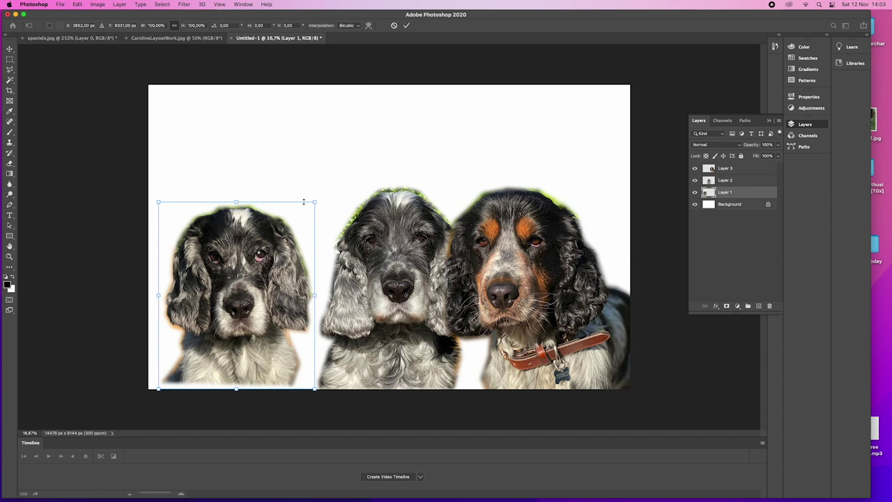
{"action": "left_click_drag", "start_coordinate": [317, 200], "coordinate": [332, 190]}
{"action": "left_click_drag", "start_coordinate": [263, 256], "coordinate": [276, 241]}
{"action": "key", "text": "Return"}
{"action": "mouse_move", "coordinate": [418, 238]}
{"action": "left_mouse_down"}
{"action": "mouse_move", "coordinate": [409, 242]}
{"action": "mouse_move", "coordinate": [416, 238]}
{"action": "left_mouse_up"}
{"action": "left_click", "coordinate": [302, 260]}
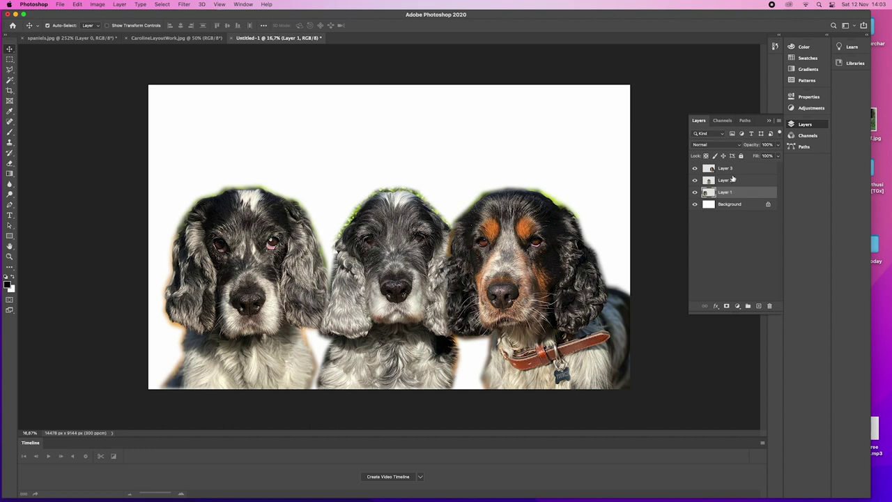
Restack the dog layers with the middle dog on top and nudge the middle and right dogs into place.
{"action": "left_click_drag", "start_coordinate": [752, 193], "coordinate": [750, 181]}
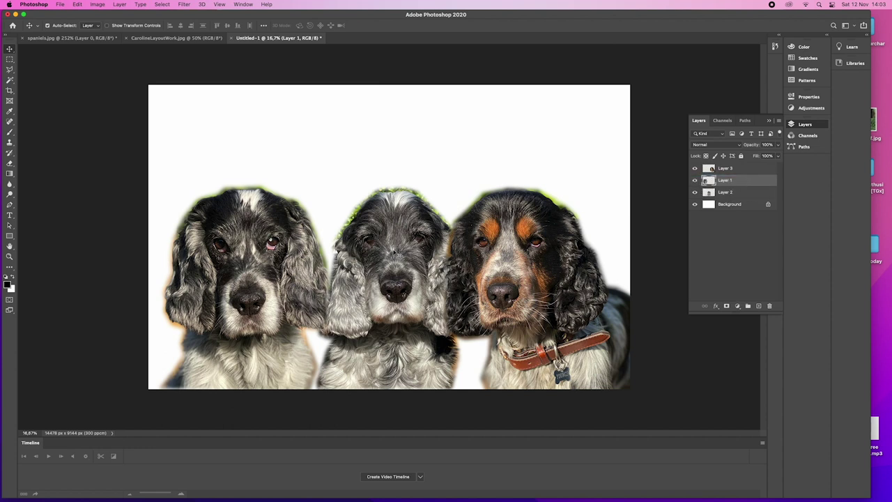
{"action": "mouse_move", "coordinate": [394, 251]}
{"action": "left_mouse_down"}
{"action": "mouse_move", "coordinate": [369, 229]}
{"action": "mouse_move", "coordinate": [349, 231]}
{"action": "mouse_move", "coordinate": [393, 237]}
{"action": "left_mouse_up"}
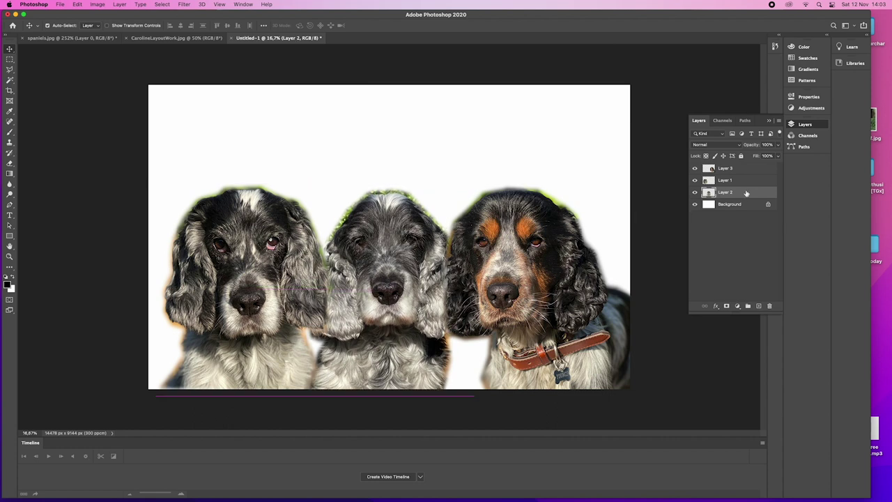
{"action": "left_click_drag", "start_coordinate": [747, 192], "coordinate": [745, 179]}
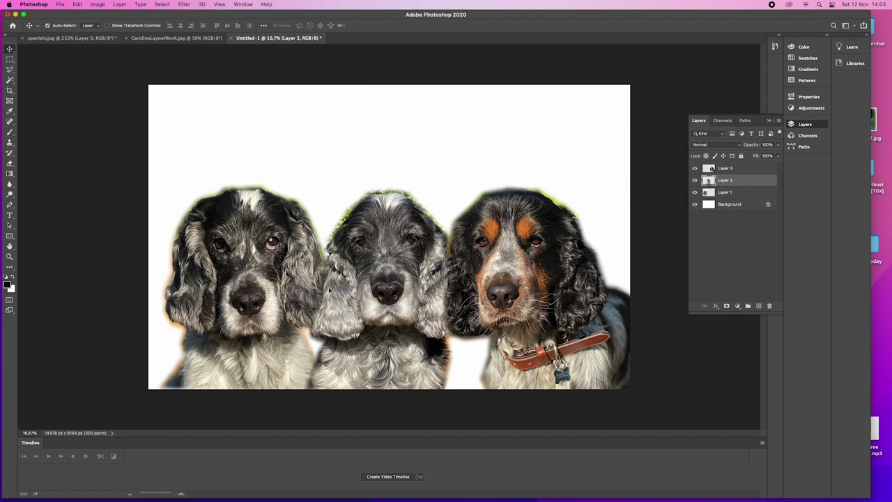
{"action": "mouse_move", "coordinate": [386, 294]}
{"action": "left_mouse_down"}
{"action": "mouse_move", "coordinate": [343, 279]}
{"action": "mouse_move", "coordinate": [385, 290]}
{"action": "left_mouse_up"}
{"action": "left_click", "coordinate": [516, 295]}
{"action": "left_click_drag", "start_coordinate": [525, 274], "coordinate": [523, 273]}
{"action": "left_click_drag", "start_coordinate": [378, 284], "coordinate": [388, 263]}
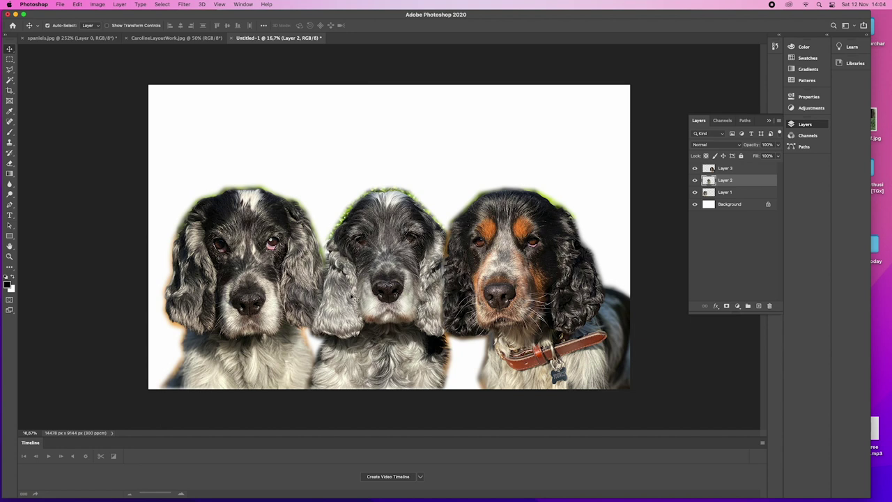
Enlarge the middle grey spaniel on Layer 2 to about 106%.
{"action": "key", "text": "super+t"}
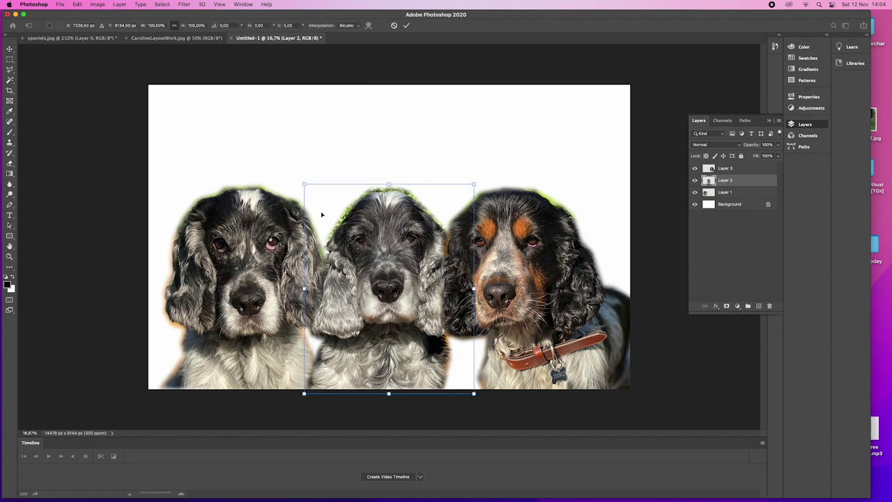
{"action": "left_click_drag", "start_coordinate": [304, 182], "coordinate": [298, 177]}
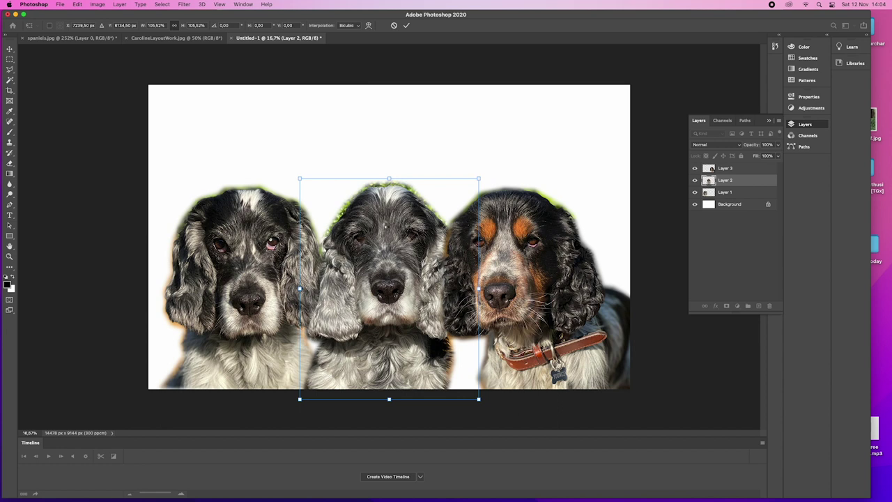
{"action": "key", "text": "Return"}
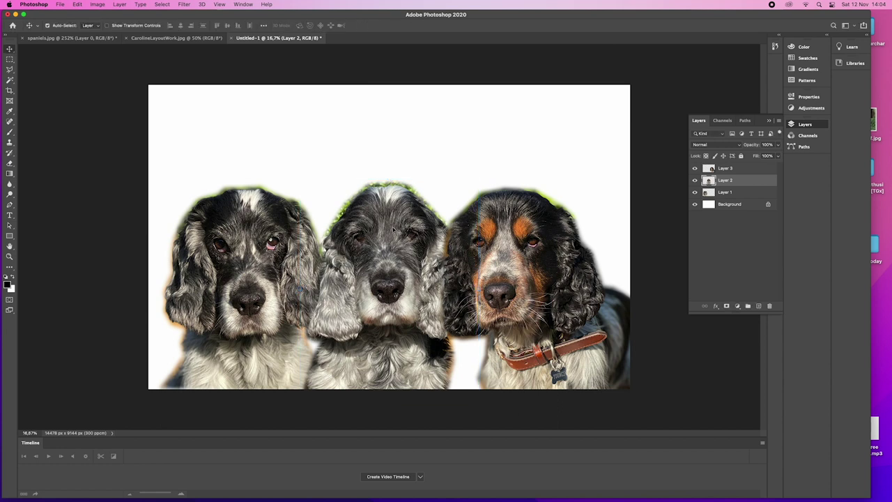
In spaniels.jpg, marquee-select a top-left patch of blurred hedge with 0 px feather, then return to Untitled-1.
{"action": "left_click", "coordinate": [83, 37]}
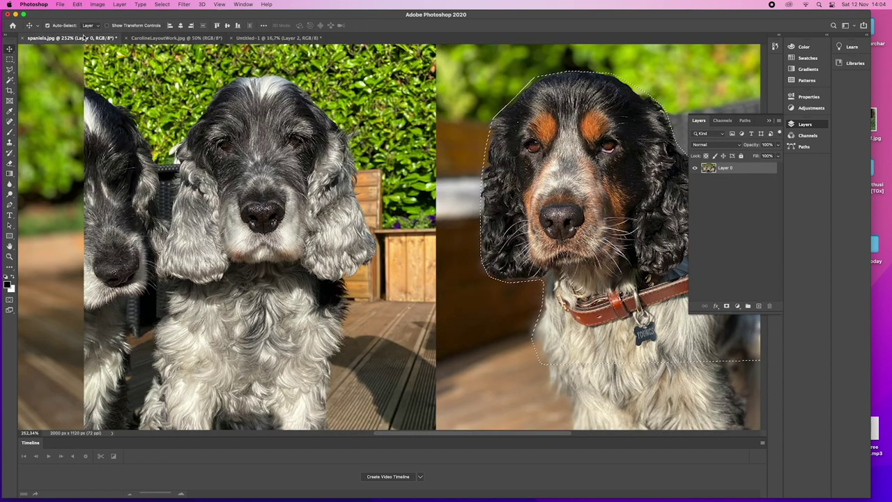
{"action": "scroll", "coordinate": [389, 239], "scroll_direction": "left", "scroll_amount": 10}
{"action": "scroll", "coordinate": [389, 239], "scroll_direction": "down", "scroll_amount": 3}
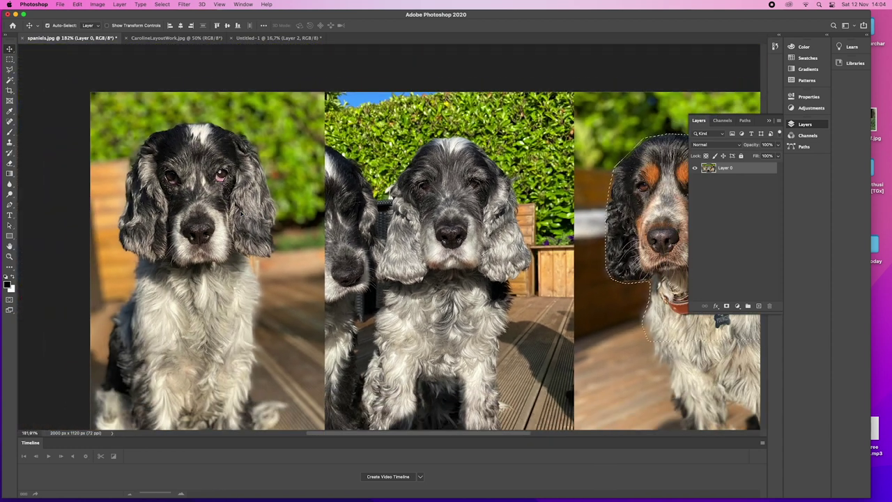
{"action": "scroll", "coordinate": [216, 172], "scroll_direction": "left", "scroll_amount": 3}
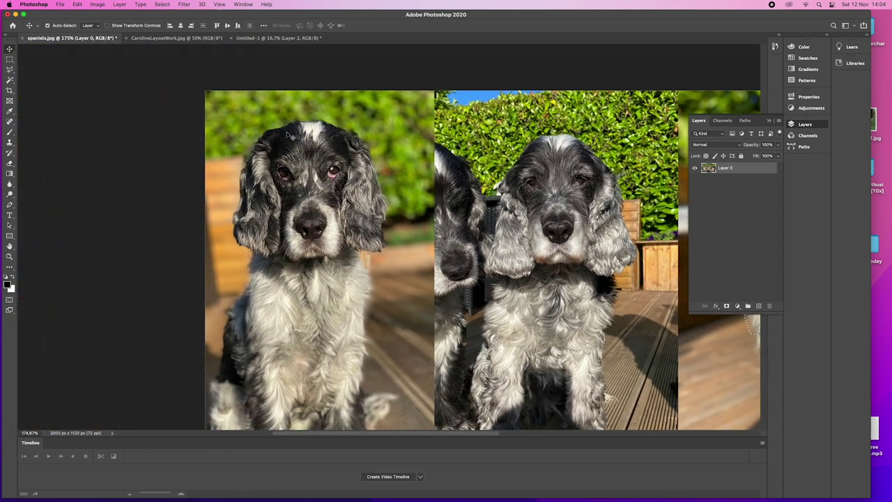
{"action": "scroll", "coordinate": [403, 135], "scroll_direction": "up", "scroll_amount": 5}
{"action": "scroll", "coordinate": [403, 135], "scroll_direction": "up", "scroll_amount": 4}
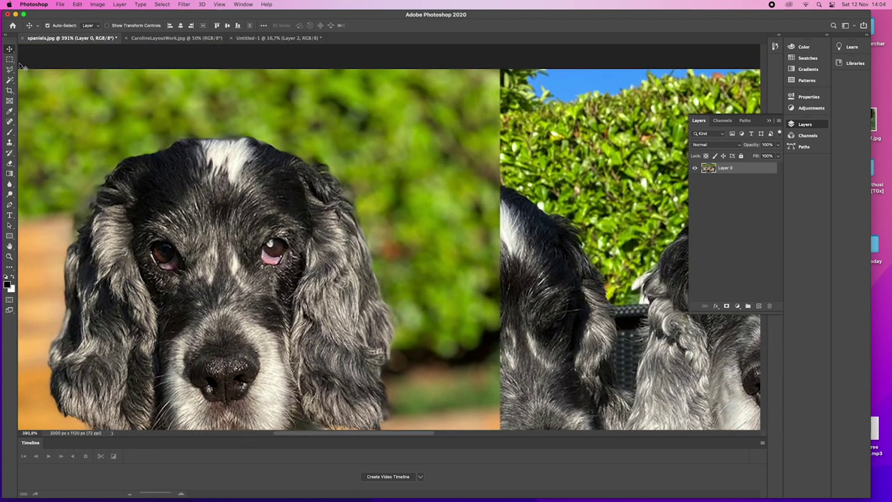
{"action": "left_click", "coordinate": [10, 59]}
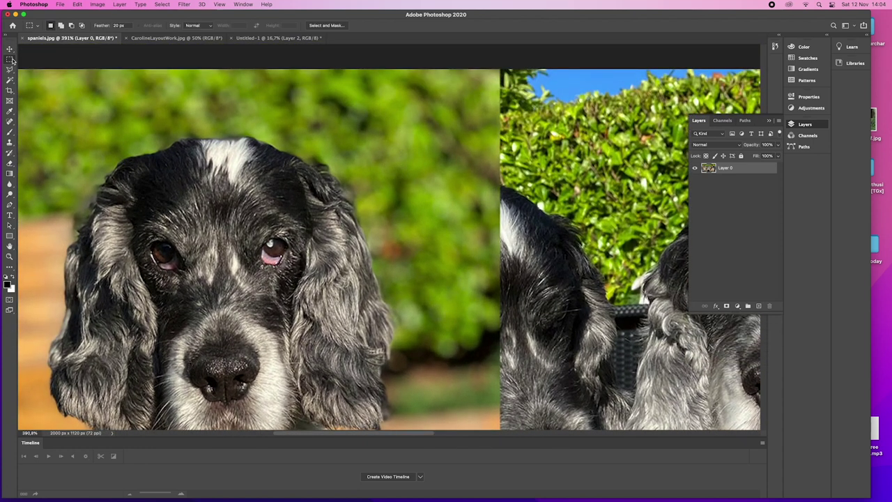
{"action": "left_click", "coordinate": [127, 25]}
{"action": "scroll", "coordinate": [344, 84], "scroll_direction": "left", "scroll_amount": 5}
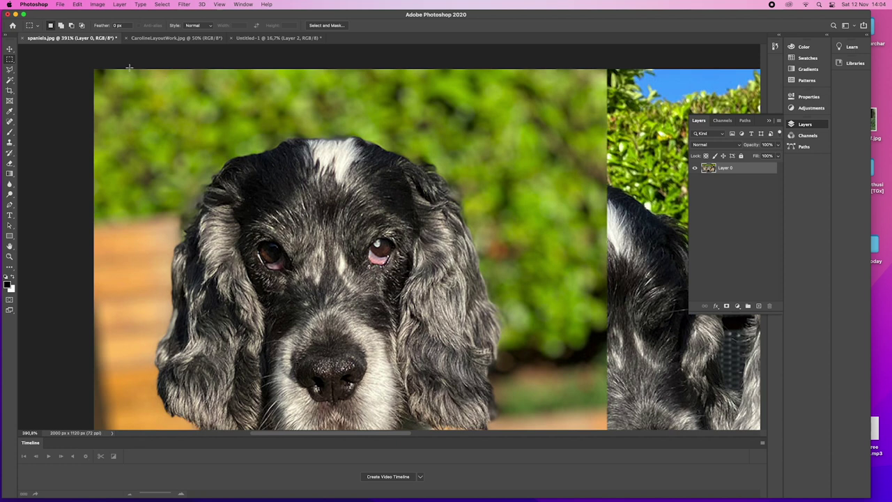
{"action": "left_click_drag", "start_coordinate": [105, 78], "coordinate": [232, 153]}
{"action": "left_click", "coordinate": [274, 38]}
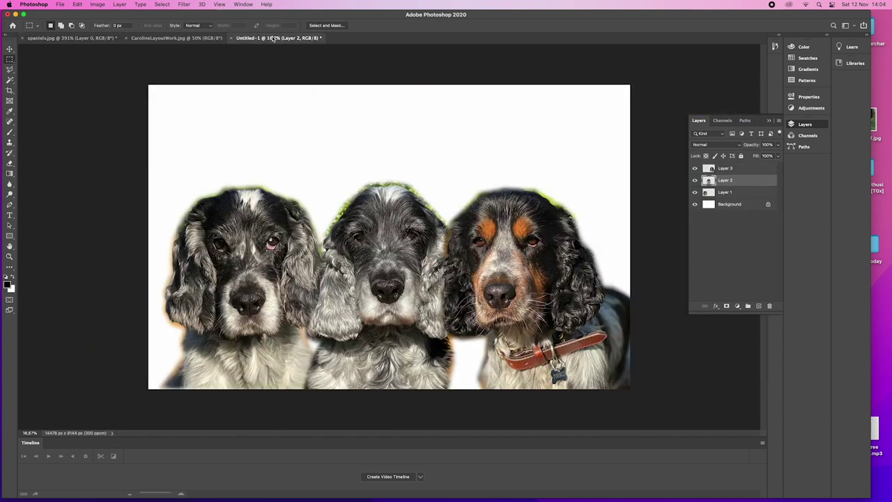
Paste the hedge patch, stretch it across the whole canvas, and move Layer 4 beneath the dogs.
{"action": "key", "text": "super+v"}
{"action": "key", "text": "super+t"}
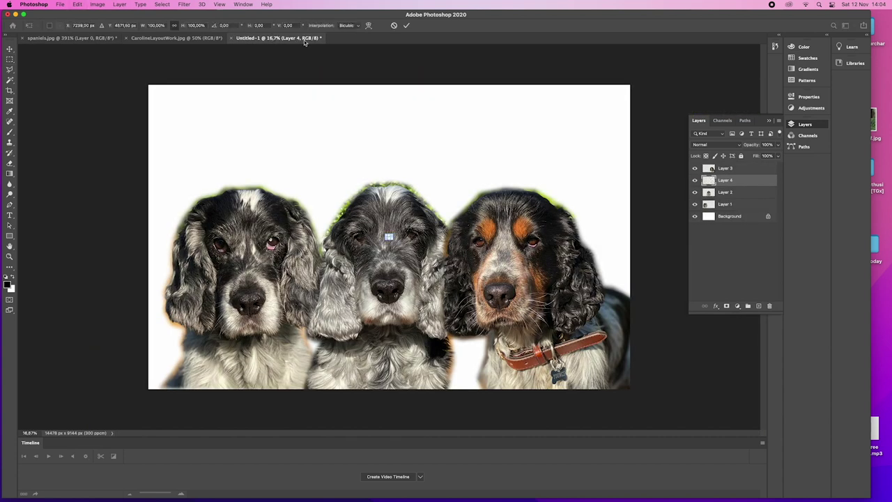
{"action": "left_click_drag", "start_coordinate": [392, 234], "coordinate": [668, 94]}
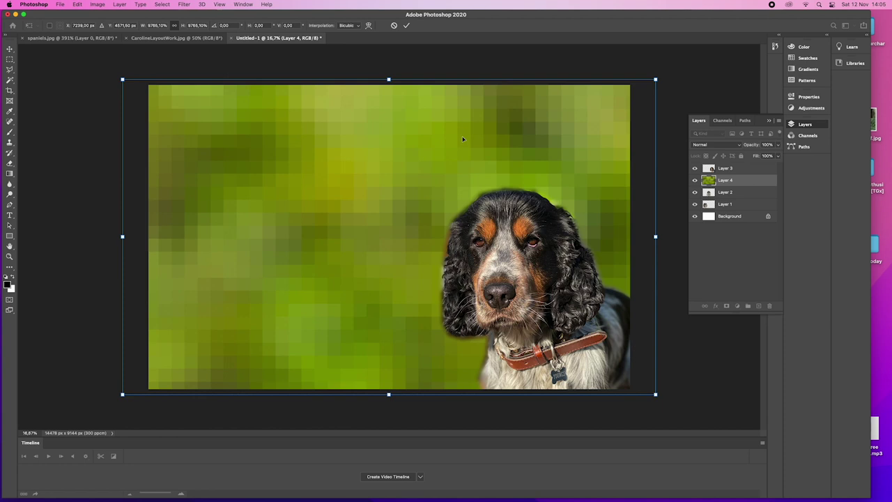
{"action": "key", "text": "Return"}
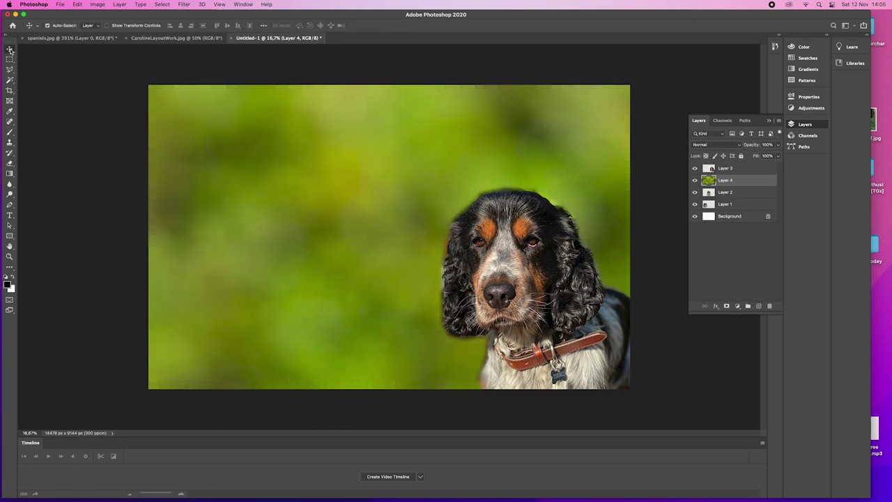
{"action": "left_click_drag", "start_coordinate": [743, 184], "coordinate": [743, 214]}
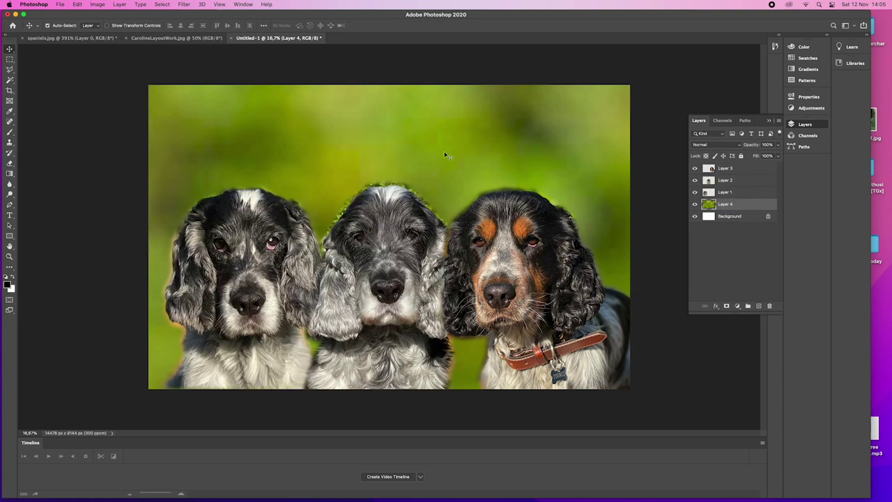
Raise the brightness of the green background with Brightness/Contrast.
{"action": "left_click", "coordinate": [95, 4]}
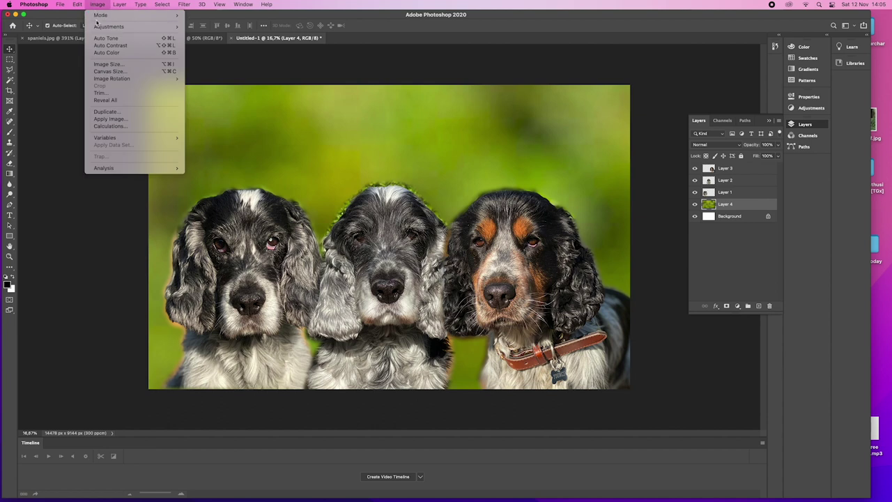
{"action": "mouse_move", "coordinate": [105, 27]}
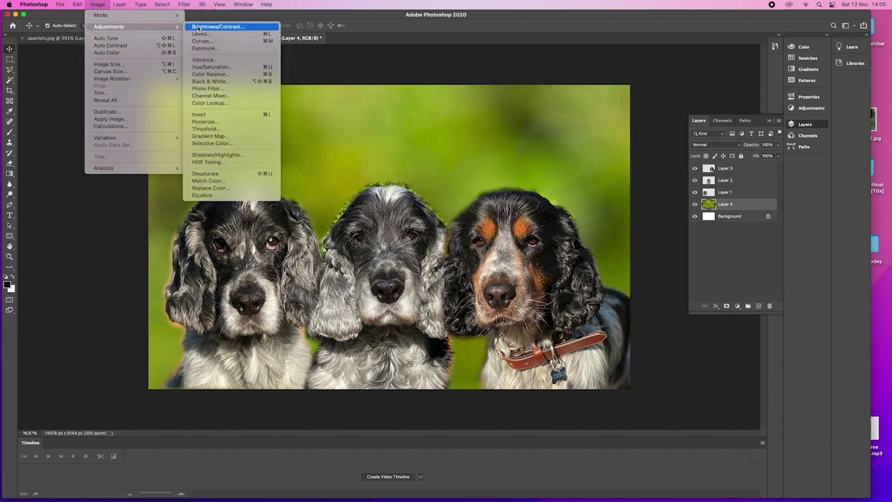
{"action": "left_click", "coordinate": [211, 27]}
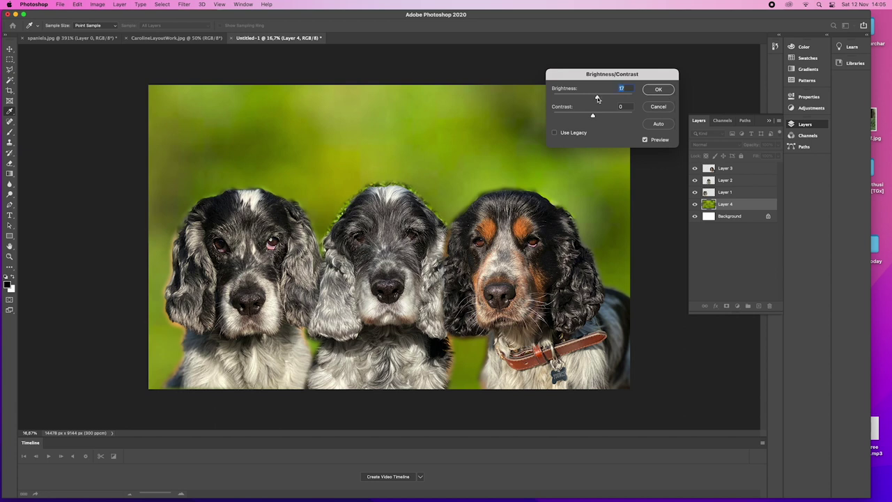
{"action": "left_click_drag", "start_coordinate": [597, 99], "coordinate": [608, 99]}
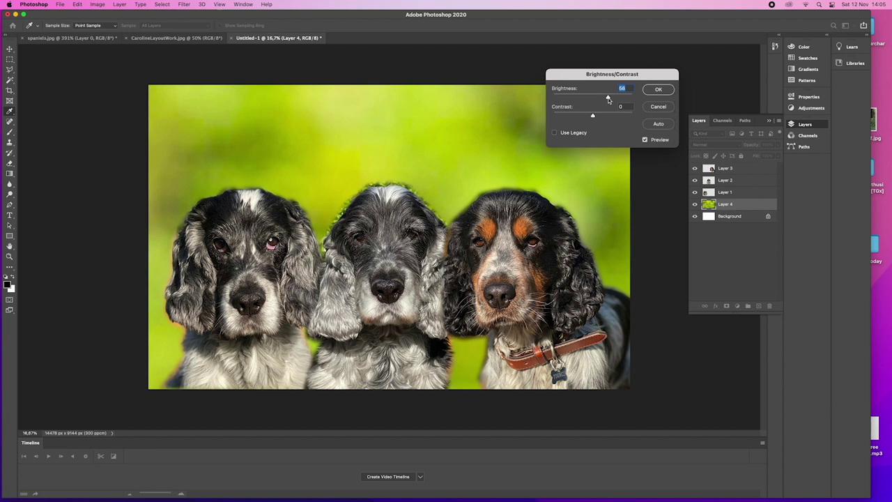
{"action": "left_click", "coordinate": [657, 90]}
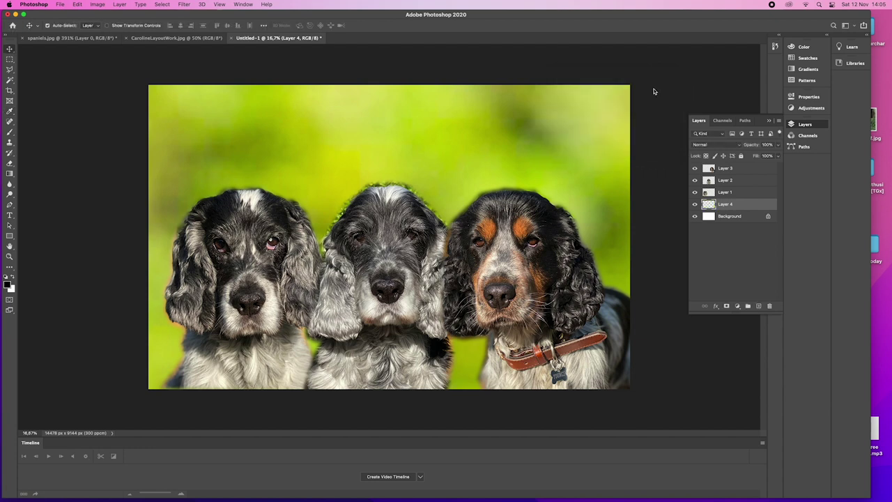
Desaturate the background to -55 saturation with Hue/Saturation.
{"action": "left_click", "coordinate": [97, 4]}
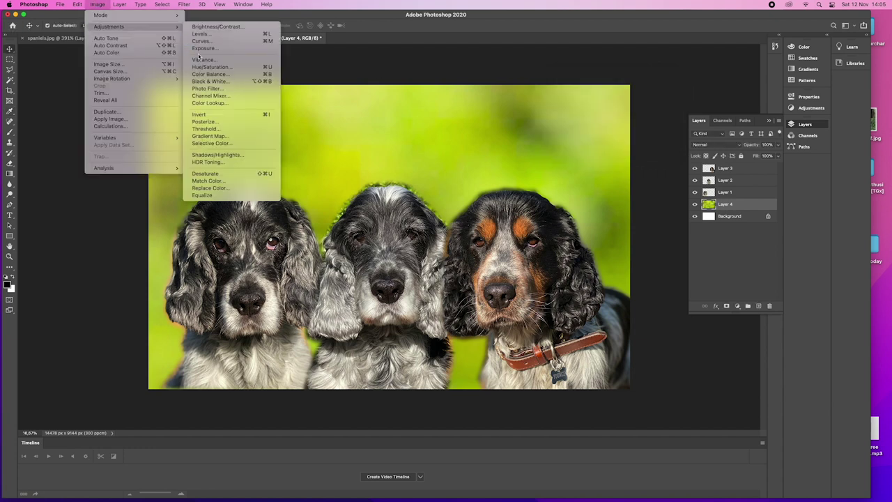
{"action": "left_click", "coordinate": [407, 73]}
{"action": "key", "text": "super+u"}
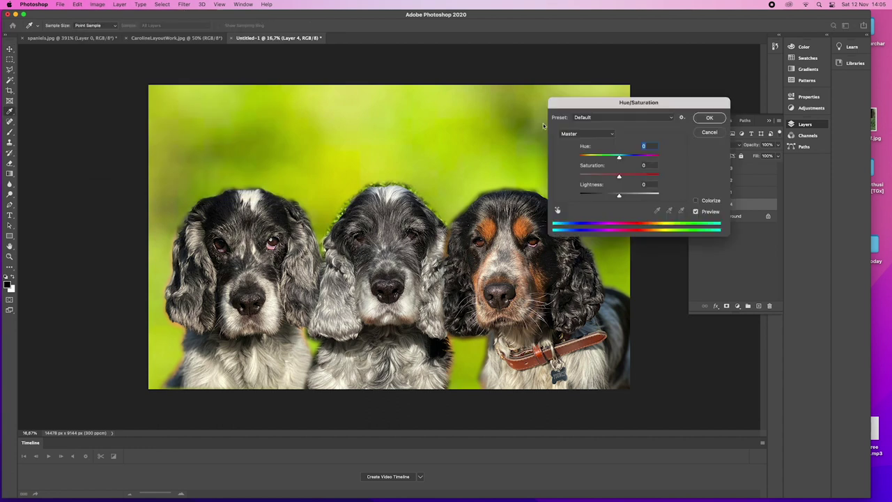
{"action": "left_click", "coordinate": [606, 176]}
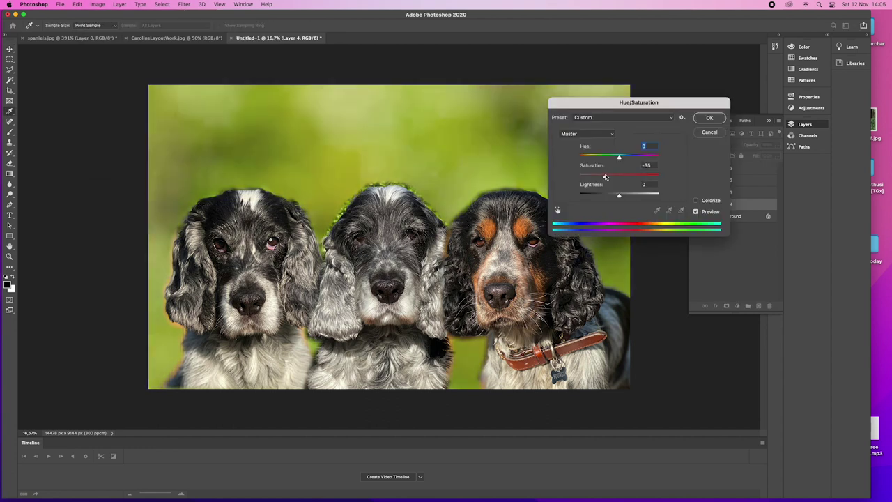
{"action": "left_click_drag", "start_coordinate": [604, 177], "coordinate": [601, 178]}
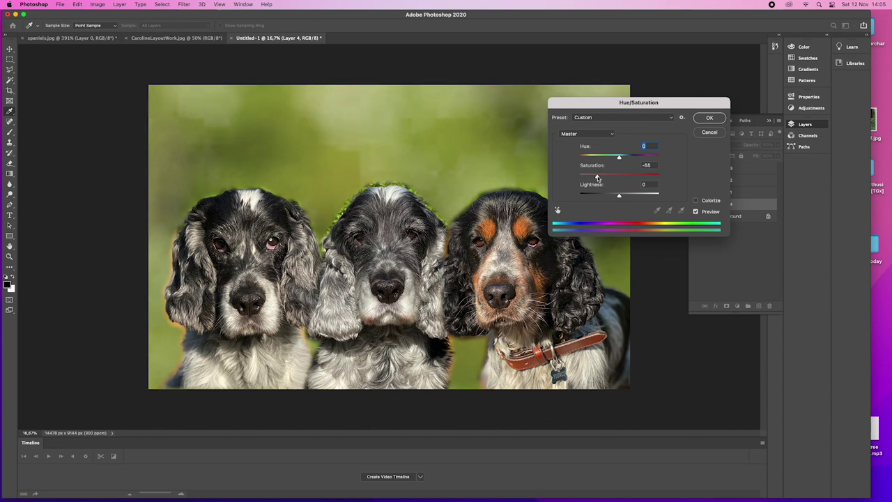
{"action": "left_click", "coordinate": [596, 178]}
{"action": "left_click", "coordinate": [710, 118]}
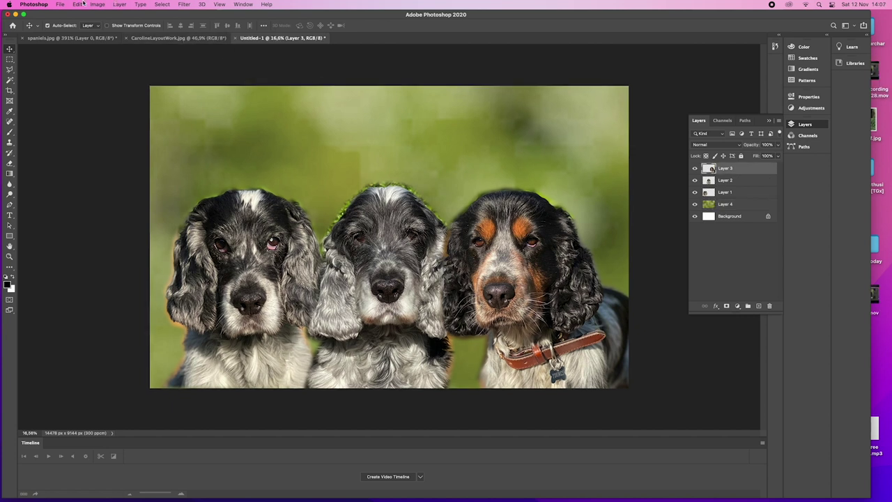
Rotate the right-hand spaniel (Layer 3) about 3.3° with Free Transform.
{"action": "left_click", "coordinate": [81, 4]}
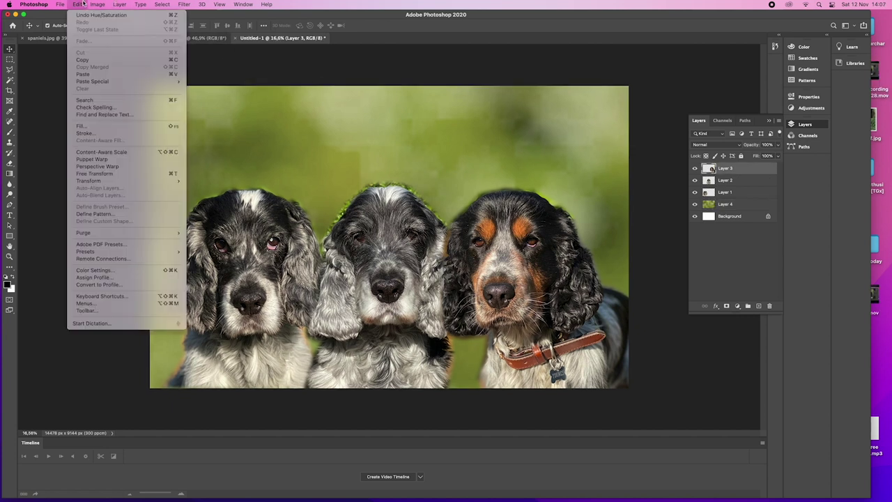
{"action": "left_click", "coordinate": [103, 177]}
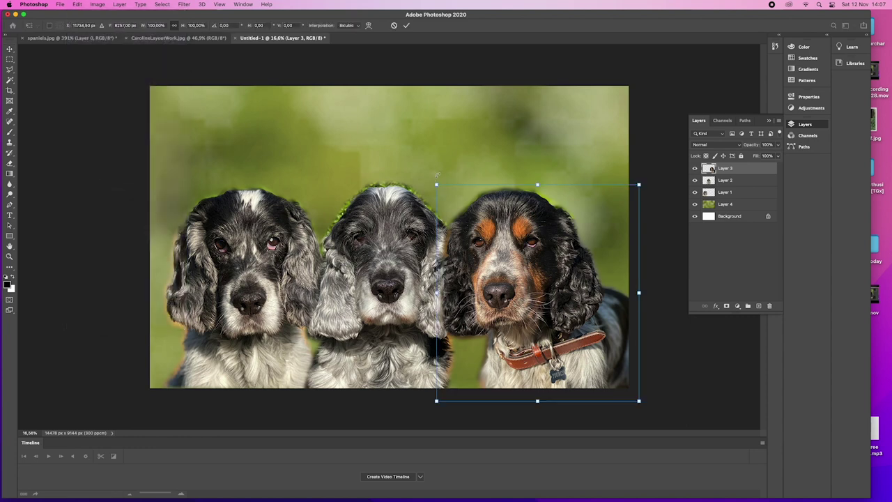
{"action": "left_click_drag", "start_coordinate": [436, 174], "coordinate": [448, 172]}
{"action": "key", "text": "Return"}
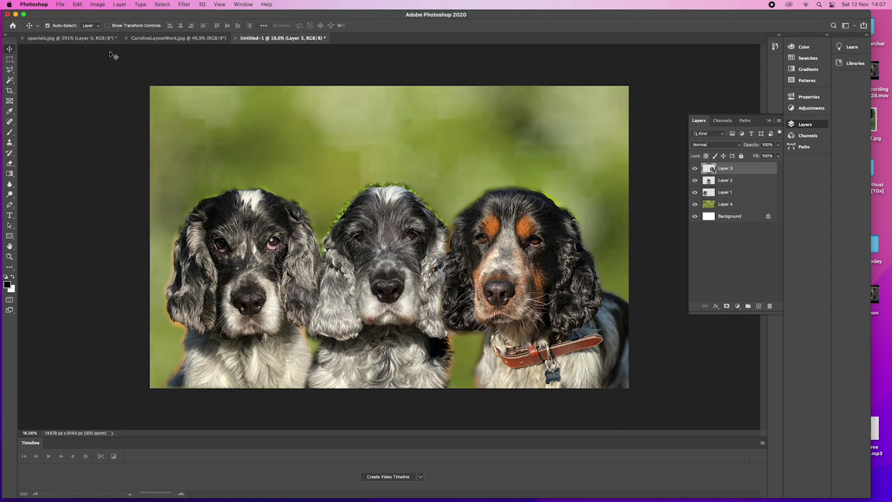
Compare against the original photo, then rotate the right-hand spaniel back -4.1°.
{"action": "left_click", "coordinate": [78, 39]}
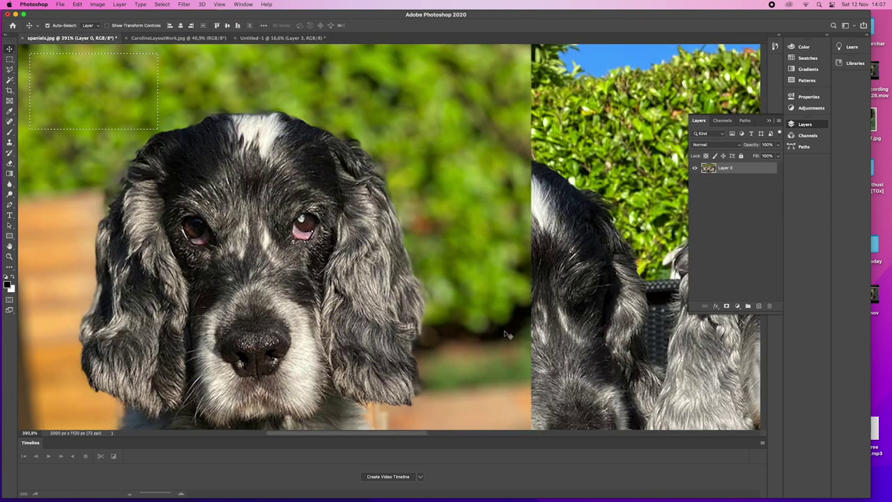
{"action": "scroll", "coordinate": [505, 334], "scroll_direction": "down", "scroll_amount": 6}
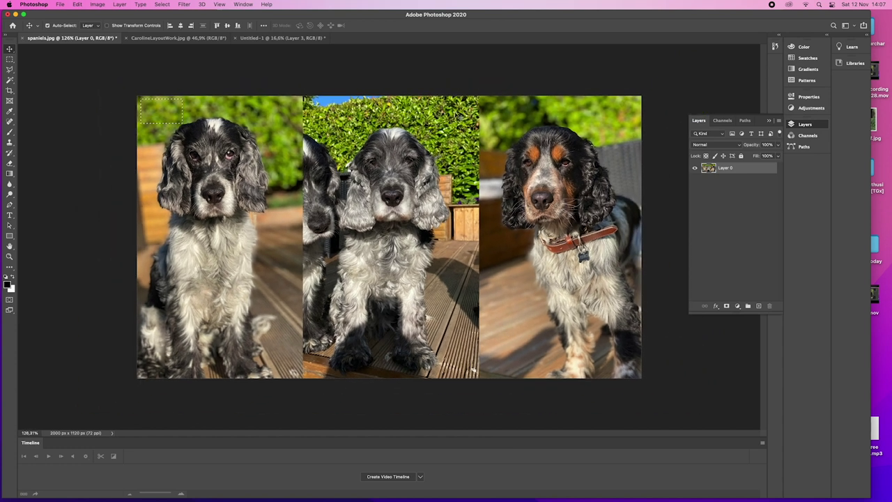
{"action": "left_click", "coordinate": [295, 38]}
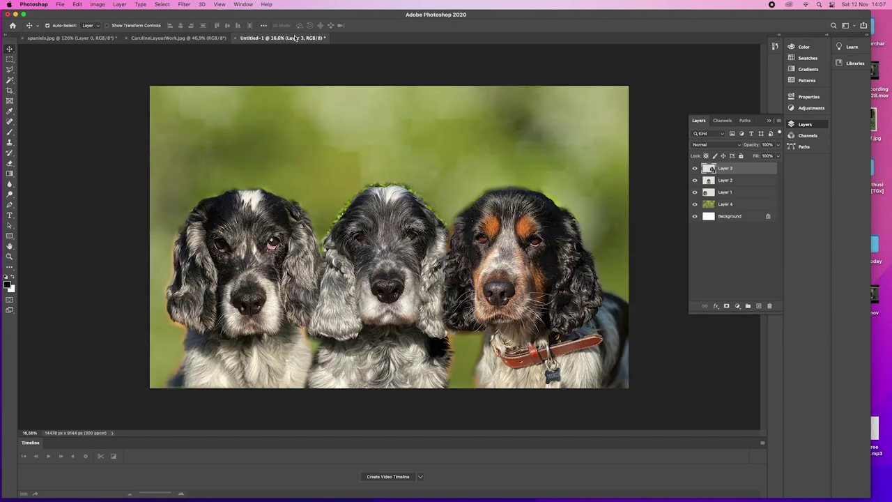
{"action": "key", "text": "super+t"}
{"action": "mouse_move", "coordinate": [430, 165]}
{"action": "left_mouse_down"}
{"action": "mouse_move", "coordinate": [424, 173]}
{"action": "mouse_move", "coordinate": [438, 177]}
{"action": "left_mouse_up"}
{"action": "key", "text": "Return"}
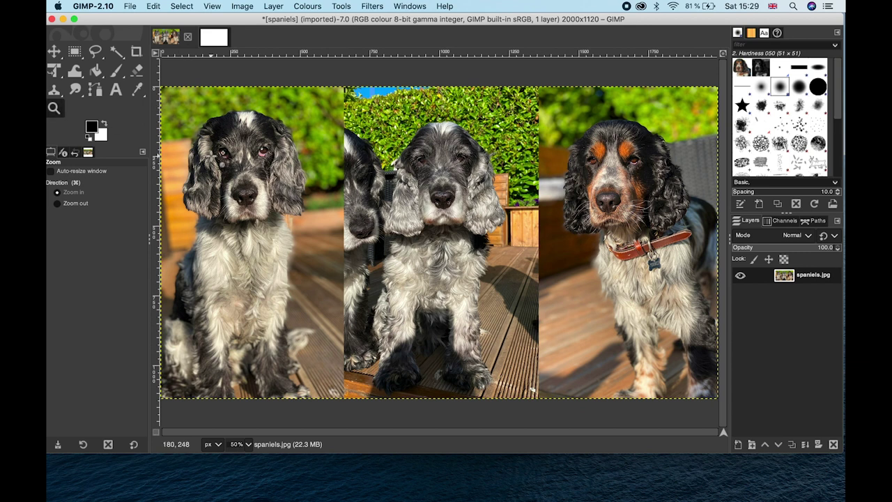
Bring spaniels.jpg back into view and zoom to 100% on the left dog.
{"action": "left_click", "coordinate": [209, 39]}
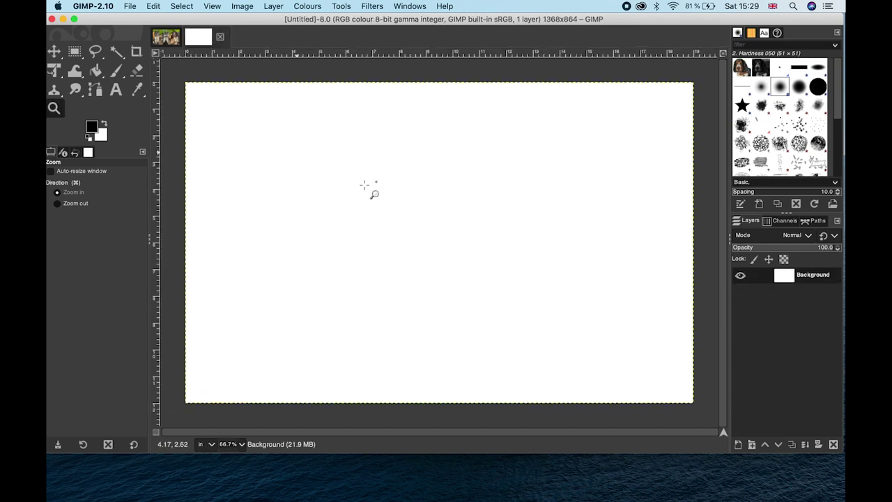
{"action": "left_click", "coordinate": [161, 42]}
{"action": "left_click", "coordinate": [54, 110]}
{"action": "left_click", "coordinate": [209, 162]}
{"action": "left_click", "coordinate": [209, 162]}
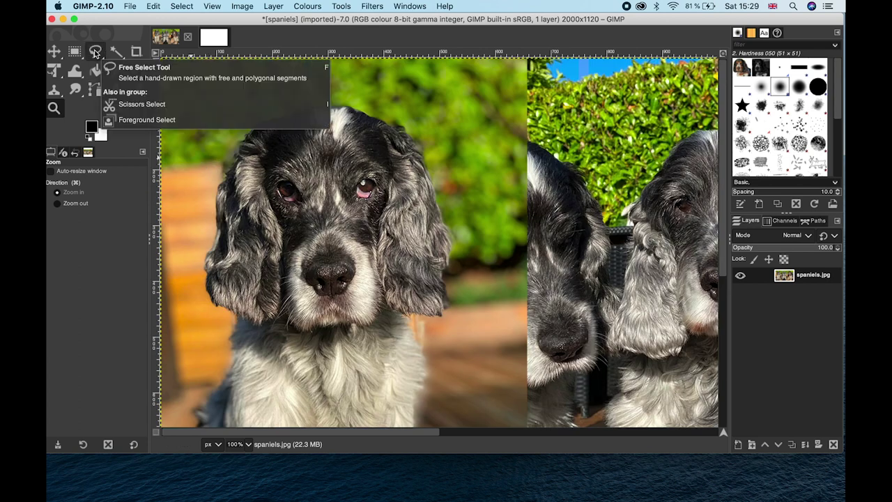
Outline the left spaniel's head with a polygonal Free Select.
{"action": "left_click", "coordinate": [96, 54]}
{"action": "left_click", "coordinate": [147, 59]}
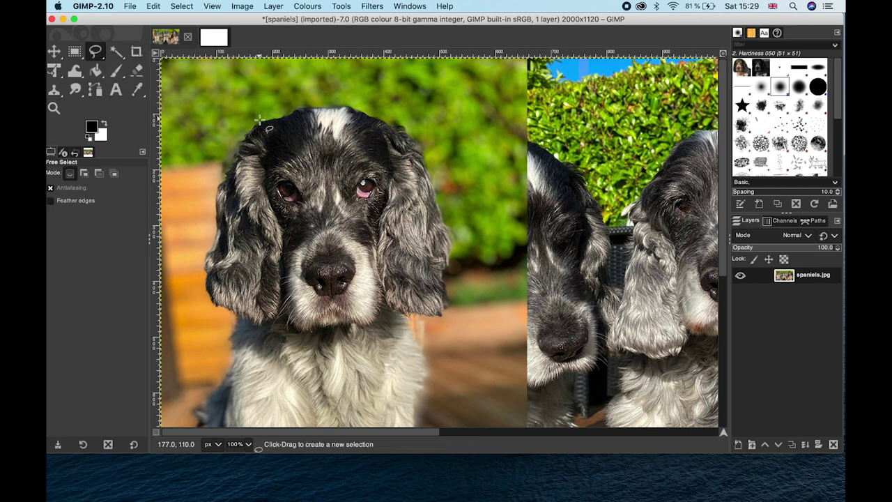
{"action": "left_click", "coordinate": [300, 105]}
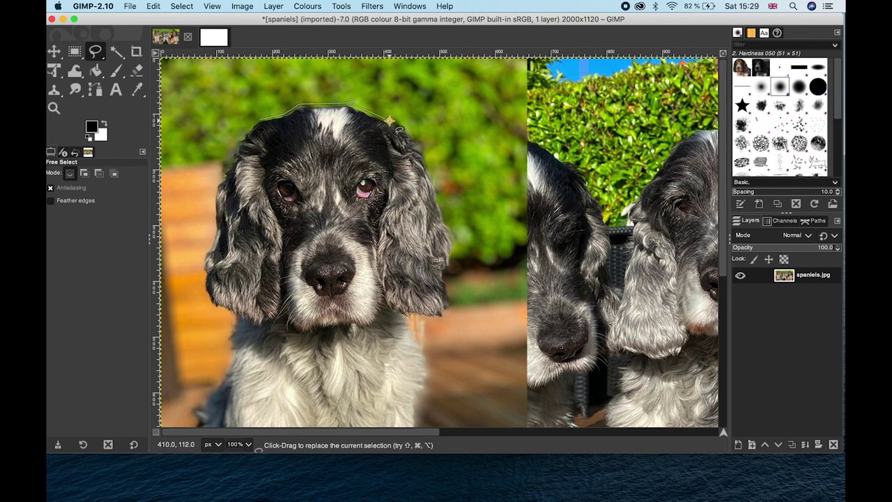
{"action": "left_click", "coordinate": [454, 232]}
{"action": "left_click", "coordinate": [413, 317]}
{"action": "left_click", "coordinate": [427, 365]}
{"action": "left_click", "coordinate": [417, 424]}
{"action": "left_click", "coordinate": [196, 423]}
{"action": "left_click", "coordinate": [228, 354]}
{"action": "left_click", "coordinate": [207, 303]}
{"action": "left_click", "coordinate": [202, 275]}
{"action": "left_click", "coordinate": [266, 127]}
{"action": "key", "text": "Return"}
Copy the left dog visible, paste it into Untitled, move it lower left and anchor.
{"action": "left_click", "coordinate": [153, 6]}
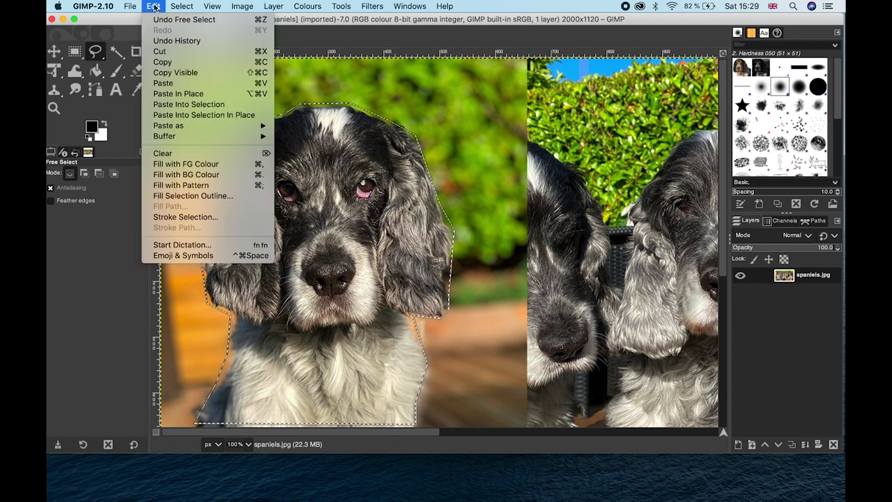
{"action": "left_click", "coordinate": [174, 72]}
{"action": "left_click", "coordinate": [212, 38]}
{"action": "left_click", "coordinate": [152, 6]}
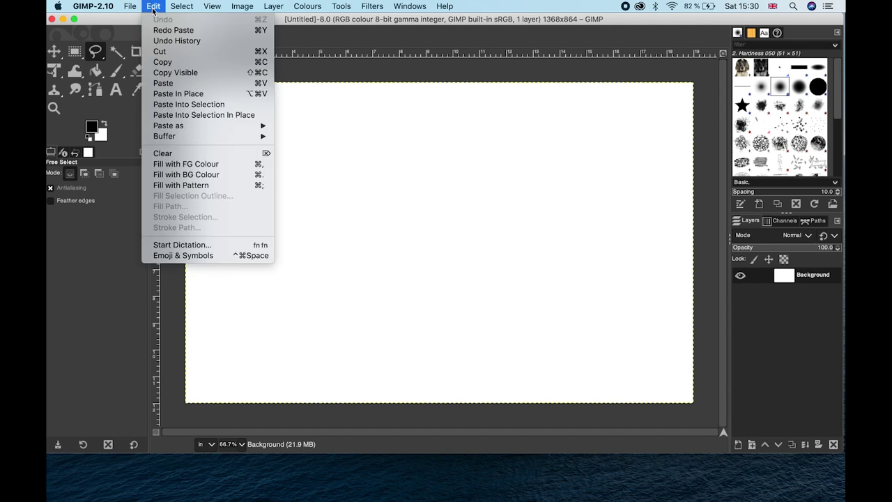
{"action": "left_click", "coordinate": [174, 83]}
{"action": "key", "text": "m"}
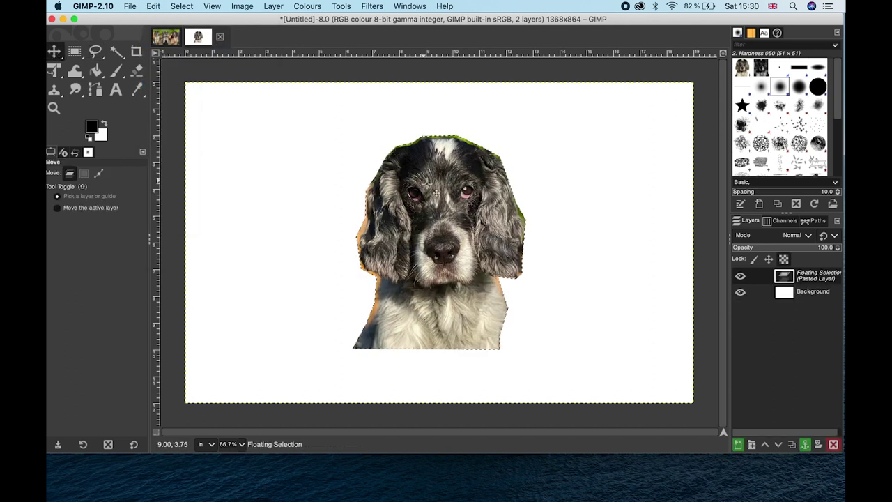
{"action": "left_click_drag", "start_coordinate": [427, 195], "coordinate": [282, 247]}
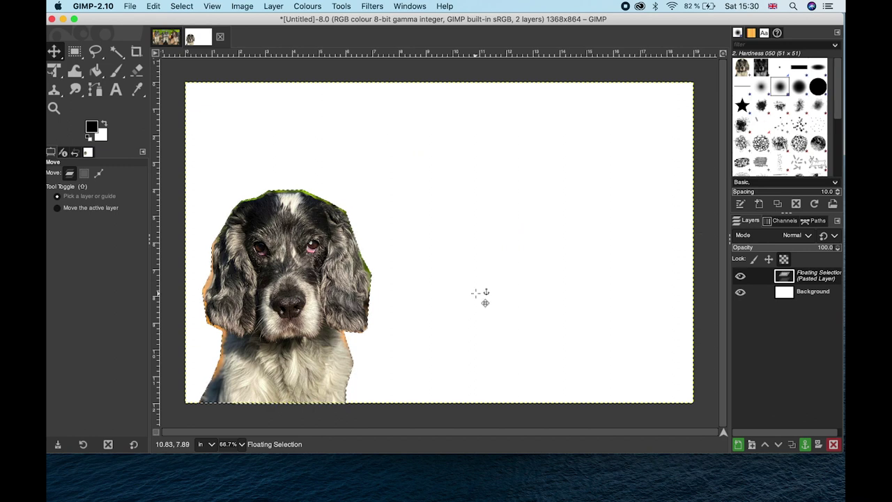
{"action": "left_click", "coordinate": [476, 295]}
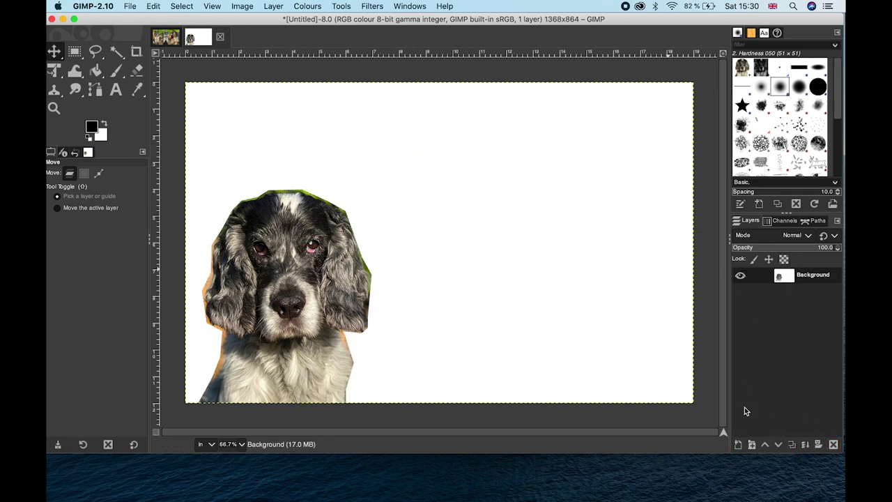
Add a transparent layer to Untitled and free-select the grey spaniel's head in spaniels.jpg.
{"action": "left_click", "coordinate": [738, 444]}
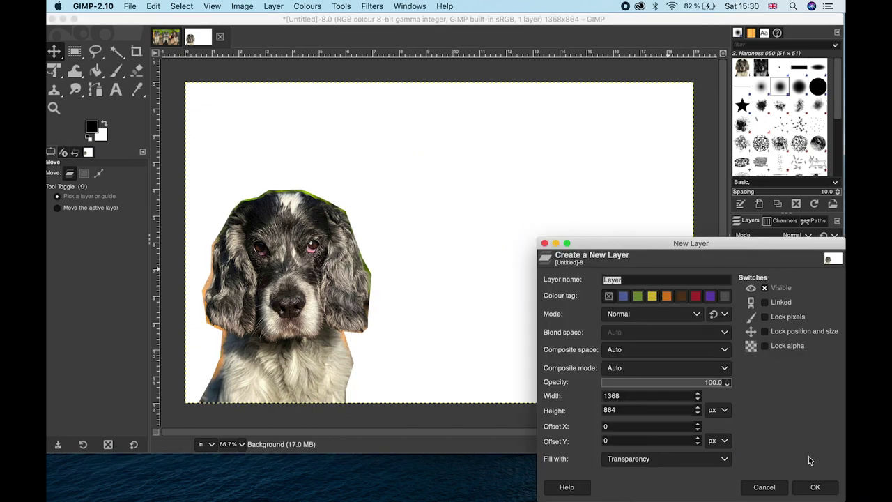
{"action": "left_click", "coordinate": [815, 487]}
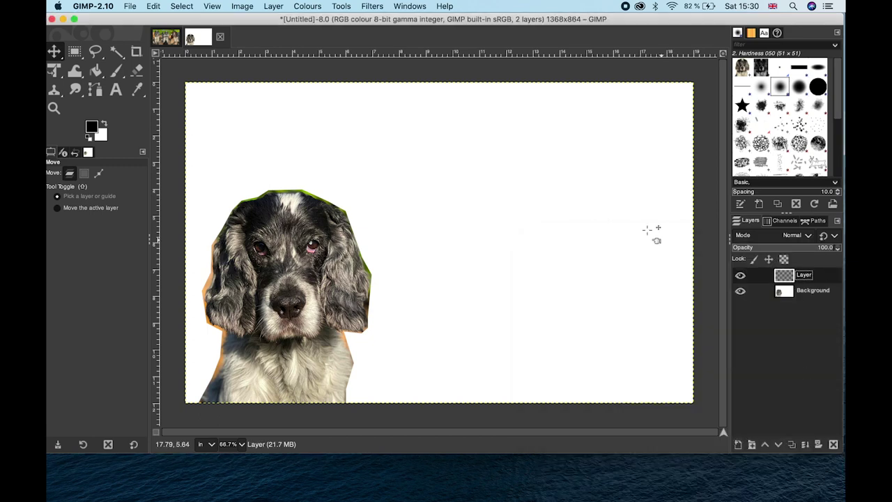
{"action": "left_click", "coordinate": [165, 36]}
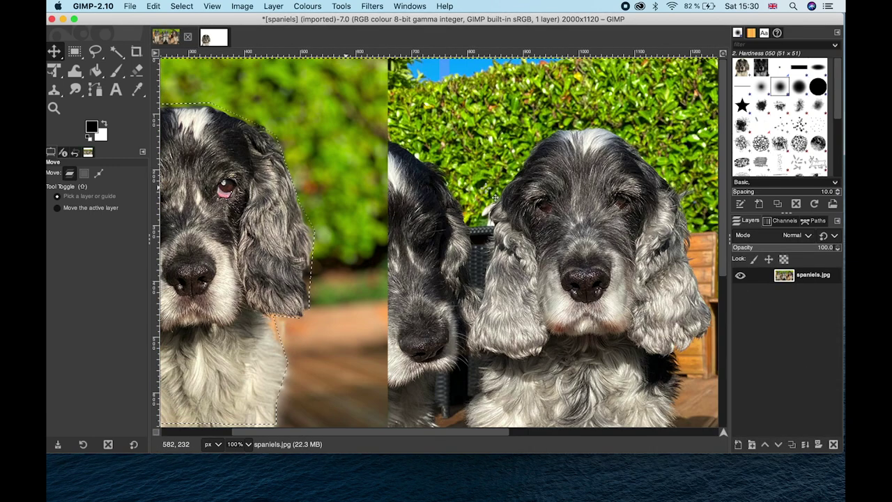
{"action": "left_click", "coordinate": [97, 53]}
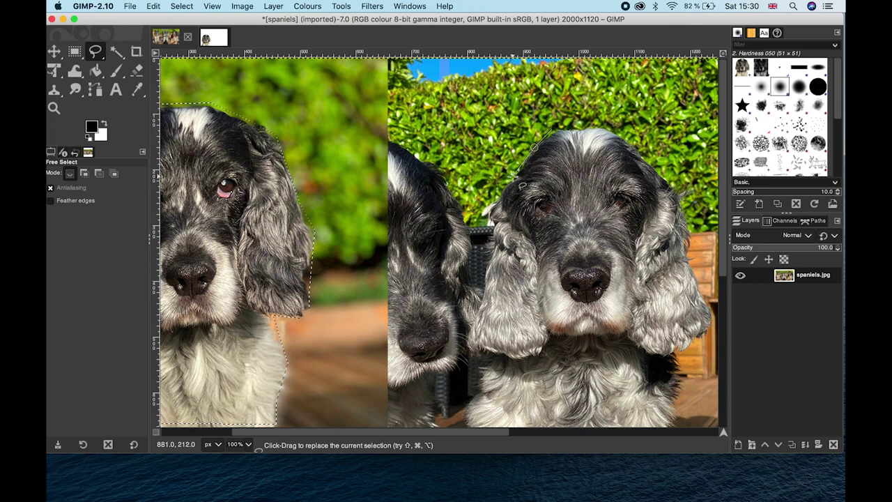
{"action": "mouse_move", "coordinate": [490, 227]}
{"action": "left_mouse_down"}
{"action": "mouse_move", "coordinate": [464, 352]}
{"action": "mouse_move", "coordinate": [492, 361]}
{"action": "mouse_move", "coordinate": [463, 429]}
{"action": "mouse_move", "coordinate": [688, 423]}
{"action": "mouse_move", "coordinate": [680, 372]}
{"action": "mouse_move", "coordinate": [677, 423]}
{"action": "left_mouse_up"}
{"action": "mouse_move", "coordinate": [680, 355]}
{"action": "left_mouse_down"}
{"action": "mouse_move", "coordinate": [723, 325]}
{"action": "mouse_move", "coordinate": [696, 259]}
{"action": "mouse_move", "coordinate": [684, 194]}
{"action": "mouse_move", "coordinate": [609, 129]}
{"action": "mouse_move", "coordinate": [551, 130]}
{"action": "left_mouse_up"}
{"action": "key", "text": "Return"}
Paste the grey dog into Untitled beside the first, anchor it, and add Layer #1.
{"action": "left_click", "coordinate": [182, 6]}
{"action": "mouse_move", "coordinate": [153, 6]}
{"action": "left_click", "coordinate": [163, 62]}
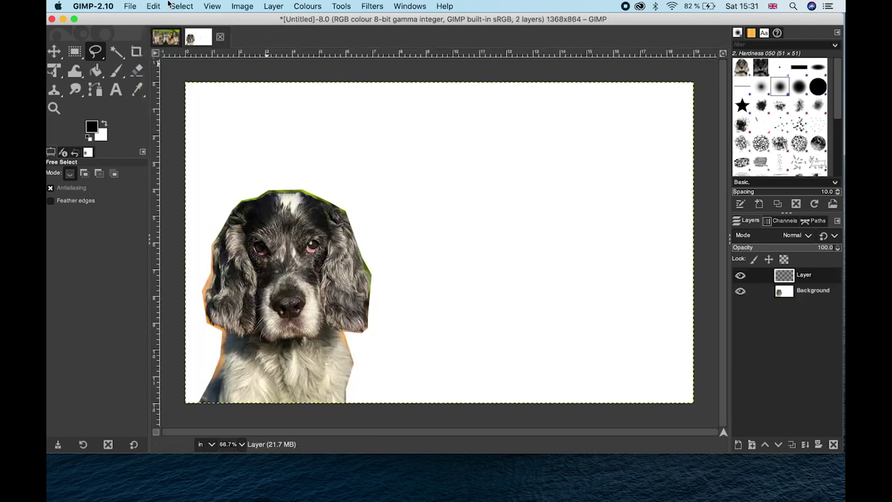
{"action": "left_click", "coordinate": [154, 6]}
{"action": "left_click", "coordinate": [163, 83]}
{"action": "left_click", "coordinate": [55, 52]}
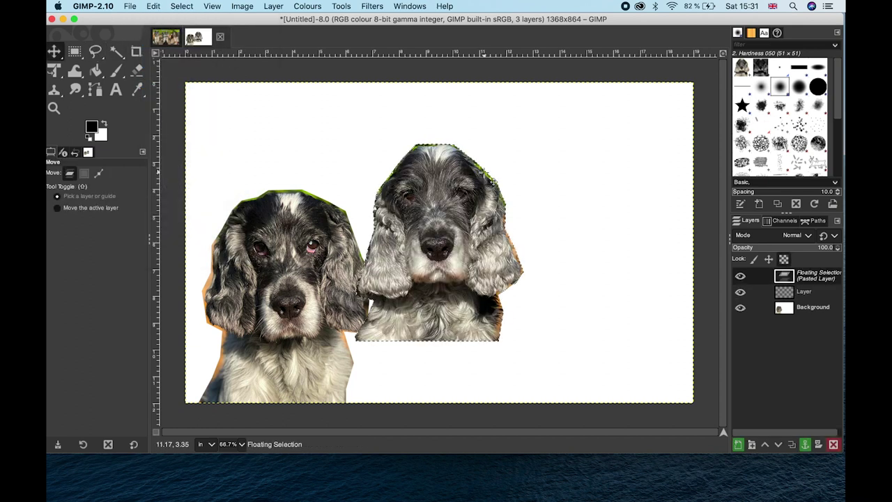
{"action": "left_click_drag", "start_coordinate": [460, 186], "coordinate": [461, 247]}
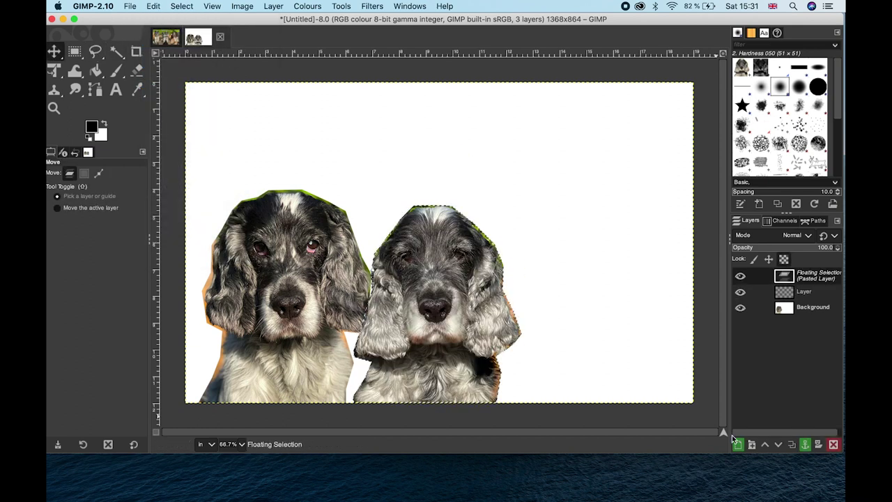
{"action": "left_click", "coordinate": [633, 269]}
{"action": "left_click", "coordinate": [738, 446]}
{"action": "left_click", "coordinate": [814, 486]}
At 100% zoom, outline the collared tan-and-black spaniel with Free Select.
{"action": "left_click", "coordinate": [167, 37]}
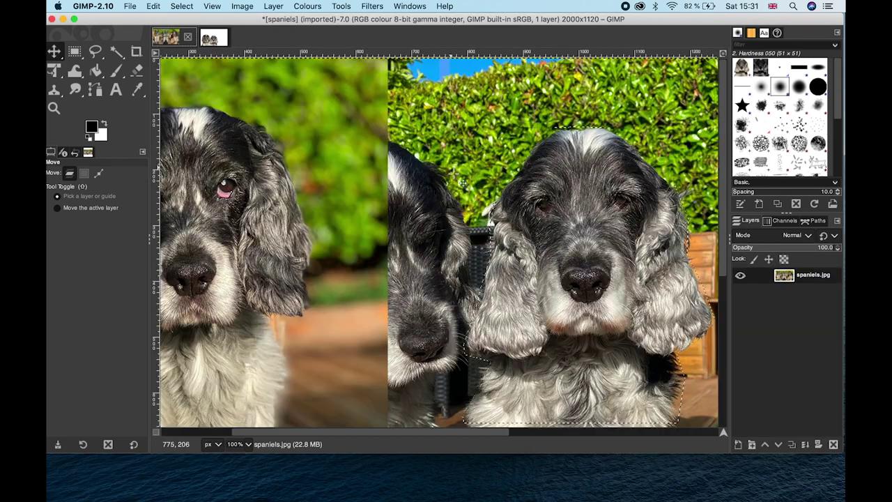
{"action": "key", "text": "1"}
{"action": "key", "text": "f"}
{"action": "left_click", "coordinate": [457, 141]}
{"action": "left_click", "coordinate": [481, 127]}
{"action": "left_click", "coordinate": [547, 124]}
{"action": "left_click", "coordinate": [586, 146]}
{"action": "left_click", "coordinate": [610, 165]}
{"action": "left_click", "coordinate": [621, 180]}
{"action": "left_click", "coordinate": [632, 203]}
{"action": "left_click", "coordinate": [640, 223]}
{"action": "left_click", "coordinate": [654, 253]}
{"action": "left_click", "coordinate": [662, 278]}
{"action": "left_click", "coordinate": [690, 278]}
{"action": "left_click", "coordinate": [714, 305]}
{"action": "left_click", "coordinate": [717, 424]}
{"action": "left_click", "coordinate": [478, 424]}
{"action": "left_click", "coordinate": [480, 352]}
{"action": "left_click", "coordinate": [415, 352]}
{"action": "left_click", "coordinate": [408, 307]}
{"action": "left_click", "coordinate": [409, 251]}
{"action": "left_click", "coordinate": [417, 202]}
{"action": "left_click", "coordinate": [426, 171]}
{"action": "left_click", "coordinate": [439, 162]}
{"action": "left_click", "coordinate": [456, 142]}
Copy the collared dog, paste it into the composite beside the grey dog and anchor it.
{"action": "left_click", "coordinate": [154, 5]}
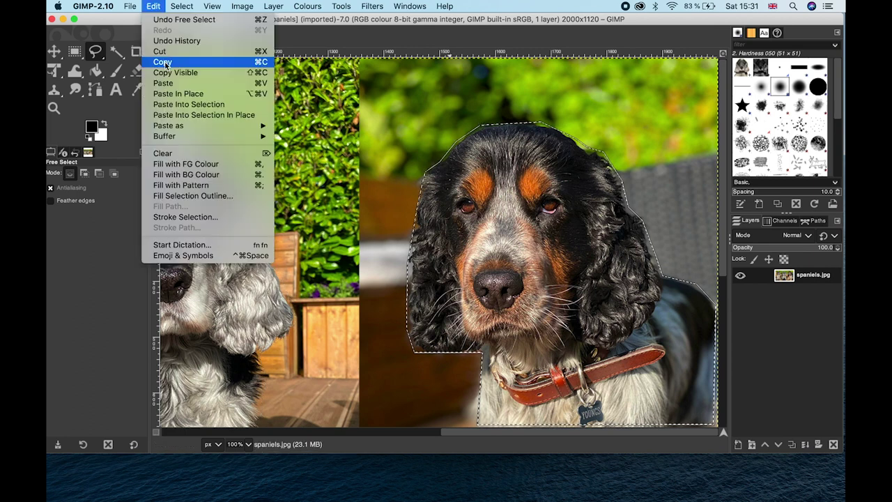
{"action": "left_click", "coordinate": [163, 62]}
{"action": "left_click", "coordinate": [214, 37]}
{"action": "left_click", "coordinate": [154, 5]}
{"action": "left_click", "coordinate": [171, 83]}
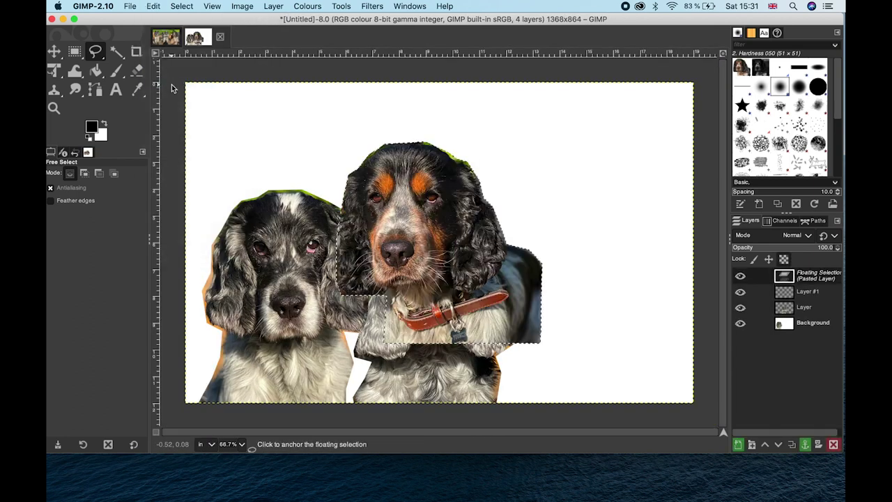
{"action": "key", "text": "m"}
{"action": "left_click_drag", "start_coordinate": [474, 196], "coordinate": [582, 245]}
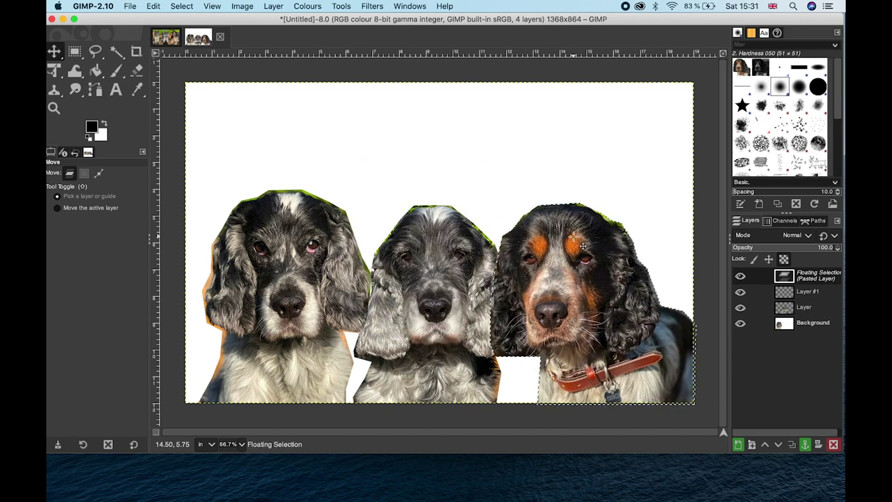
{"action": "left_click", "coordinate": [609, 173]}
Clear the selection in spaniels.jpg and mark a 264×130 px rectangle over the hedge.
{"action": "left_click", "coordinate": [166, 37]}
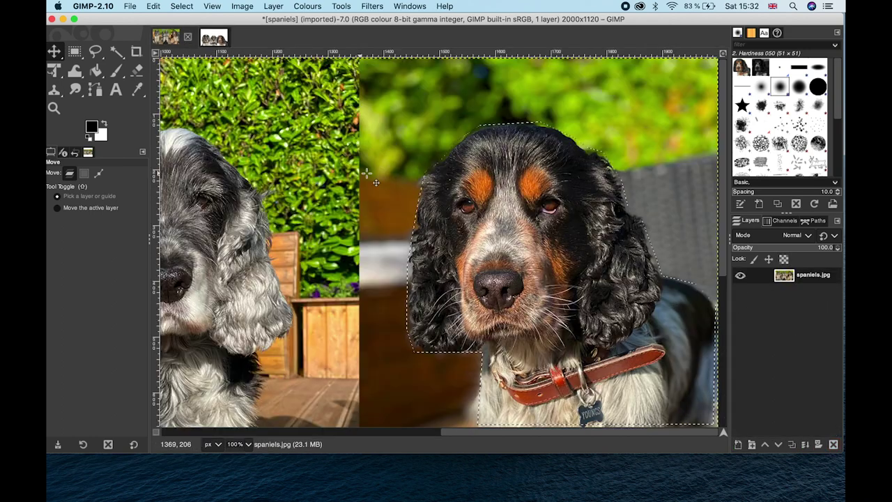
{"action": "left_click", "coordinate": [96, 52]}
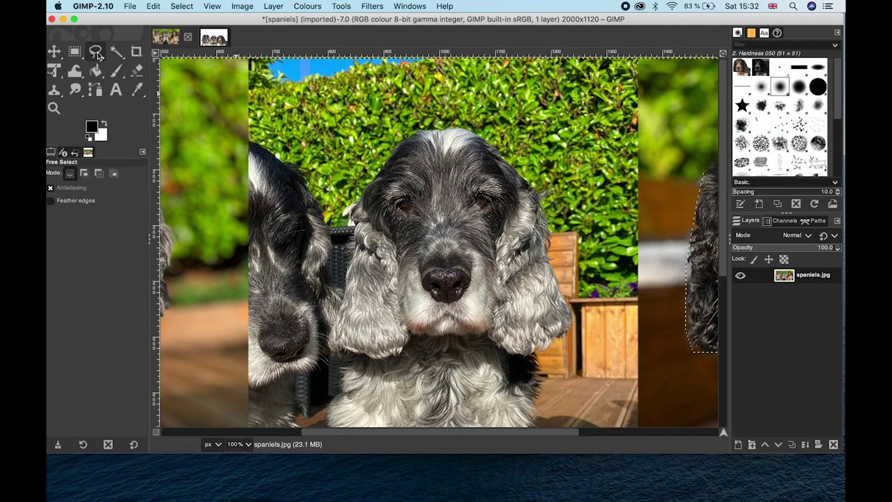
{"action": "left_click", "coordinate": [181, 6]}
{"action": "left_click", "coordinate": [187, 32]}
{"action": "scroll", "coordinate": [488, 118], "scroll_direction": "right", "scroll_amount": 5}
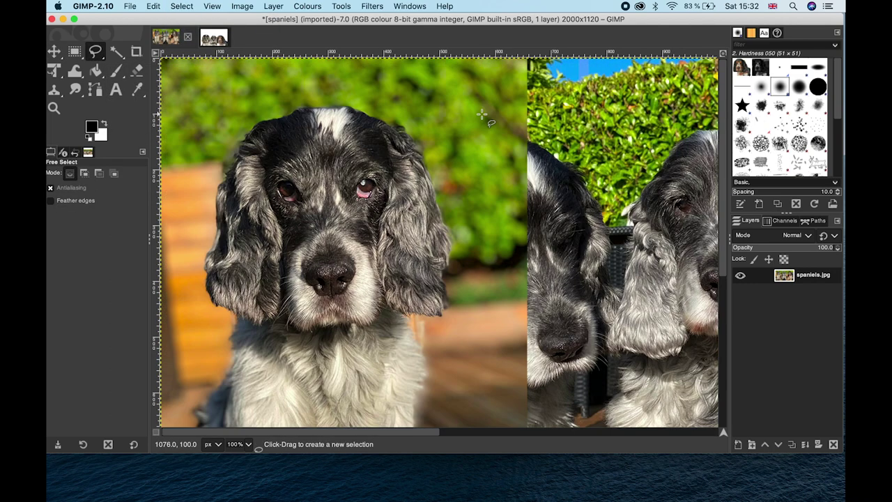
{"action": "left_click", "coordinate": [356, 66]}
{"action": "key", "text": "ctrl+z"}
{"action": "left_click", "coordinate": [74, 51]}
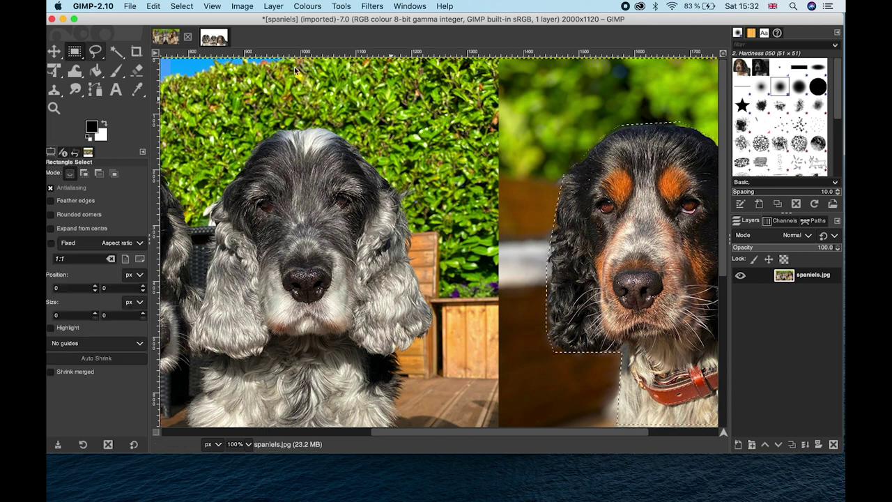
{"action": "left_click_drag", "start_coordinate": [344, 67], "coordinate": [492, 140]}
Copy the hedge rectangle and add a new Layer #2 just above Background in the composite.
{"action": "left_click", "coordinate": [181, 7]}
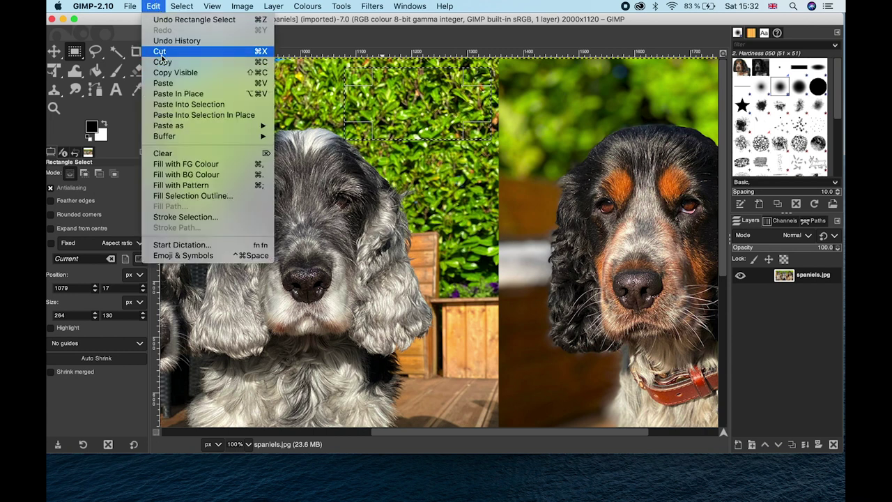
{"action": "left_click", "coordinate": [184, 62]}
{"action": "left_click", "coordinate": [213, 37]}
{"action": "left_click", "coordinate": [153, 6]}
{"action": "key", "text": "Escape"}
{"action": "left_click", "coordinate": [738, 445]}
{"action": "left_click", "coordinate": [807, 487]}
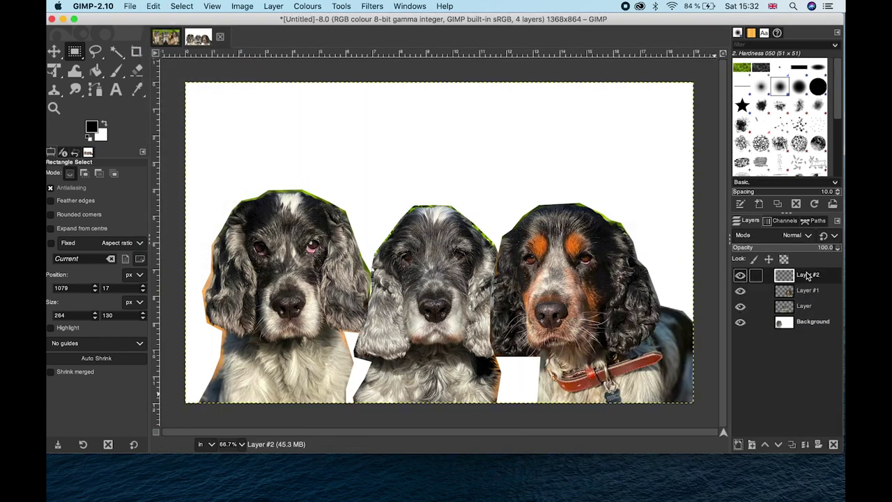
{"action": "left_click_drag", "start_coordinate": [808, 276], "coordinate": [807, 315]}
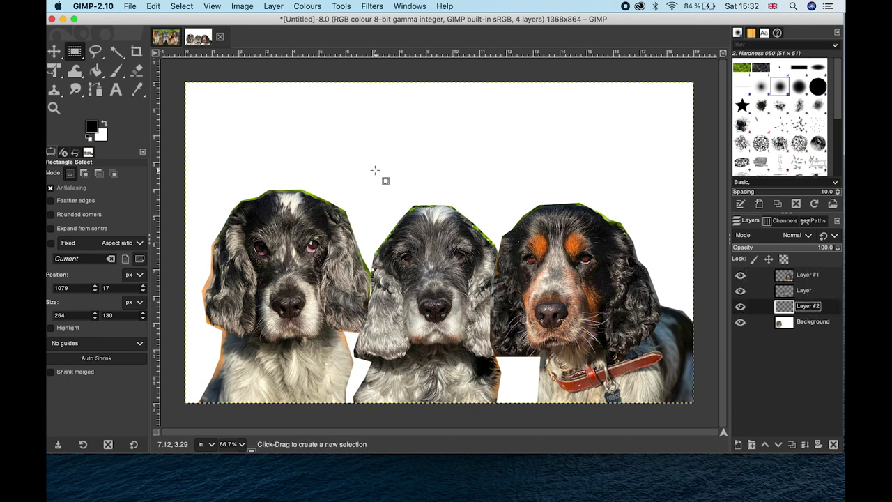
Paste the hedge patch and scale it to cover the whole canvas as a blurred backdrop.
{"action": "left_click", "coordinate": [154, 7]}
{"action": "left_click", "coordinate": [163, 83]}
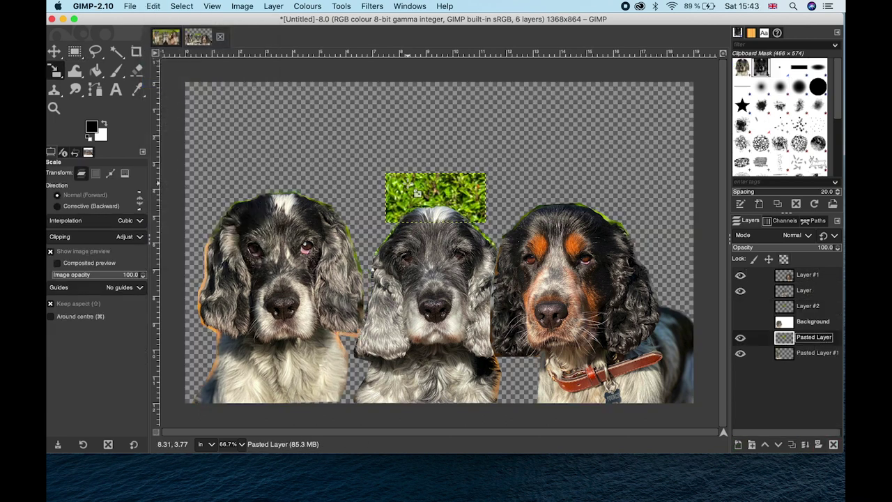
{"action": "left_click", "coordinate": [416, 191]}
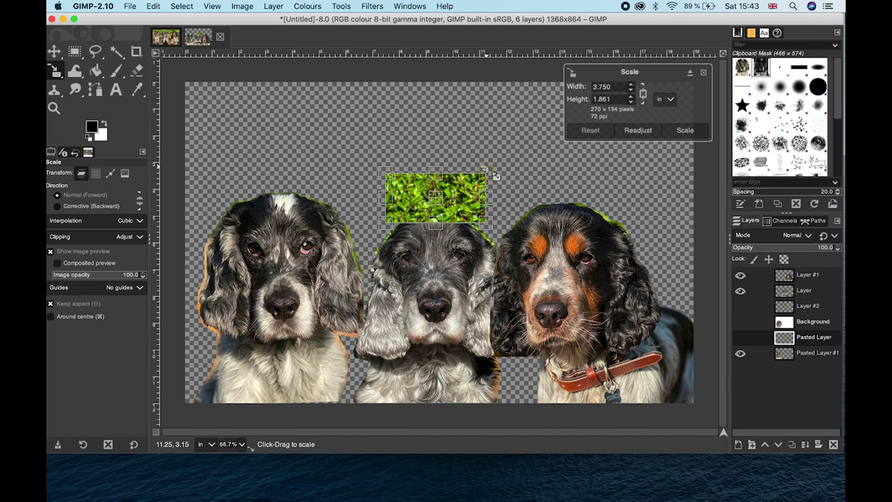
{"action": "left_click_drag", "start_coordinate": [503, 172], "coordinate": [738, 99]}
{"action": "left_click_drag", "start_coordinate": [349, 275], "coordinate": [224, 397]}
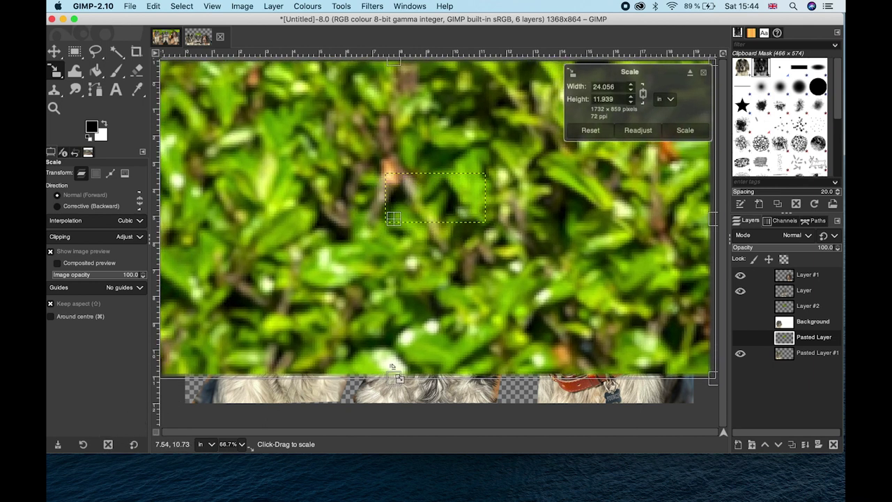
{"action": "left_click_drag", "start_coordinate": [398, 385], "coordinate": [398, 422]}
{"action": "left_click_drag", "start_coordinate": [397, 244], "coordinate": [420, 249]}
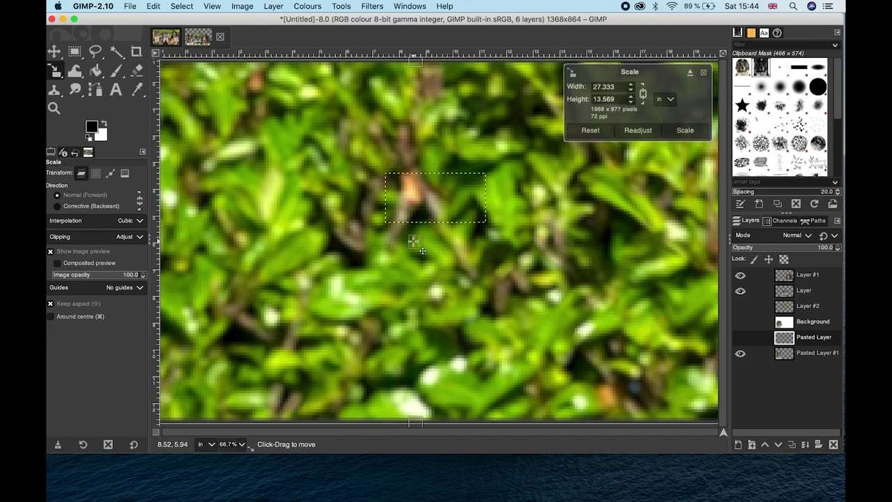
{"action": "left_click", "coordinate": [52, 50]}
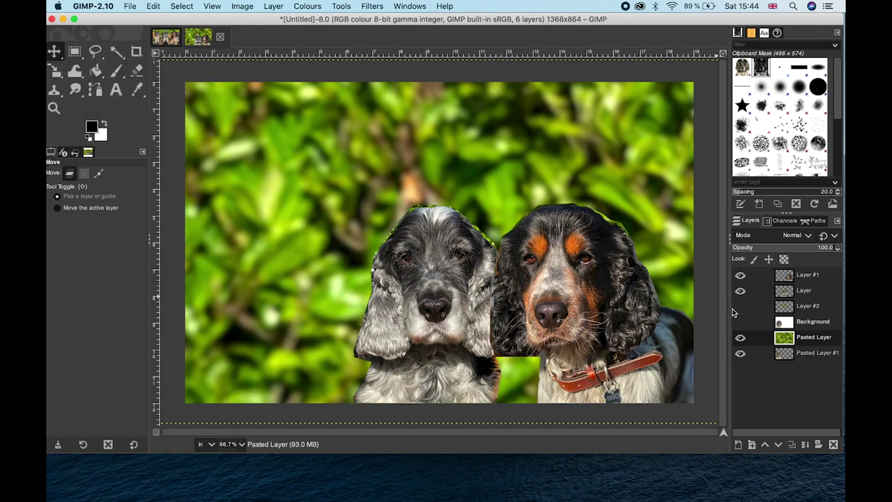
Reorder Pasted Layer #1, select the hedge background layer and open the Colours menu.
{"action": "left_click_drag", "start_coordinate": [824, 348], "coordinate": [824, 335]}
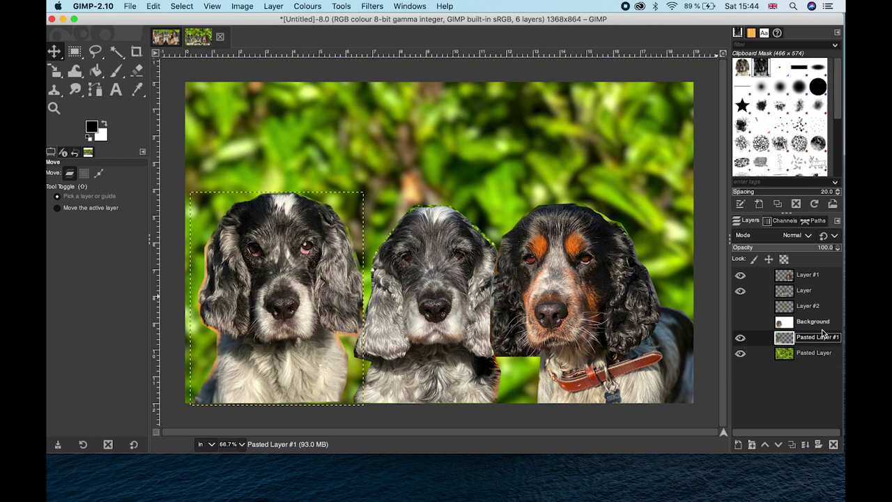
{"action": "left_click", "coordinate": [814, 353]}
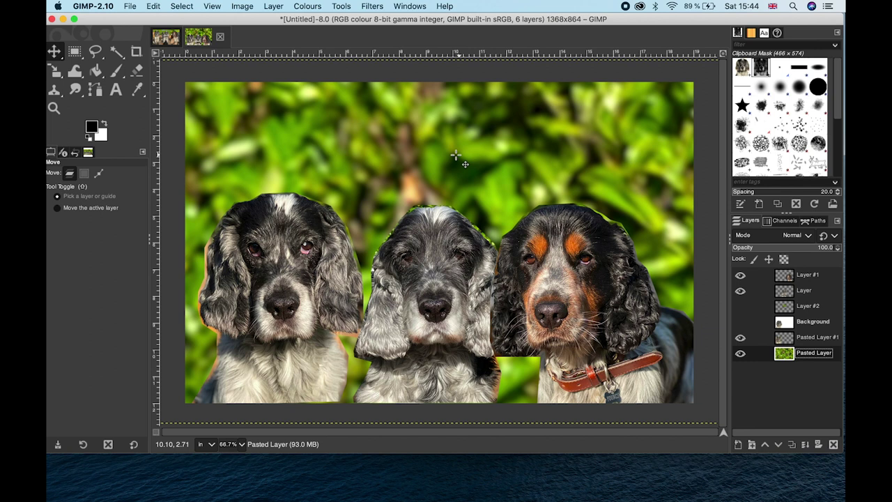
{"action": "left_click", "coordinate": [313, 6]}
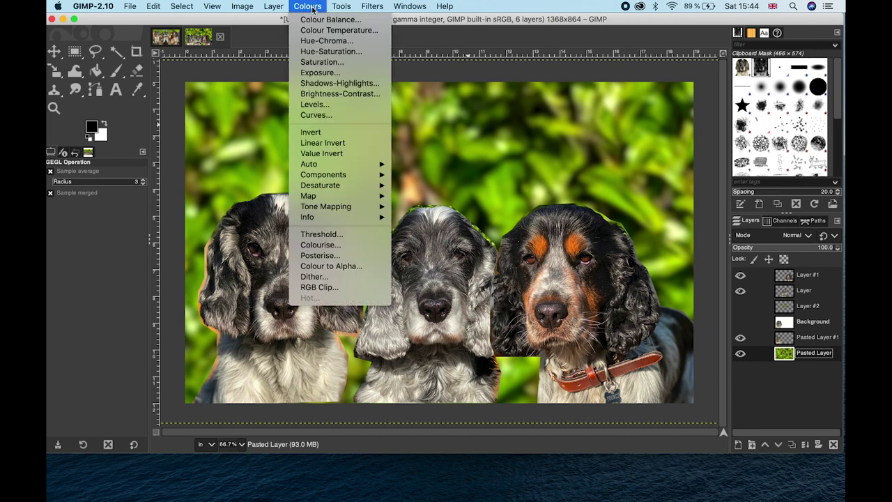
Brighten the hedge background to 109 with Brightness-Contrast.
{"action": "left_click", "coordinate": [319, 94]}
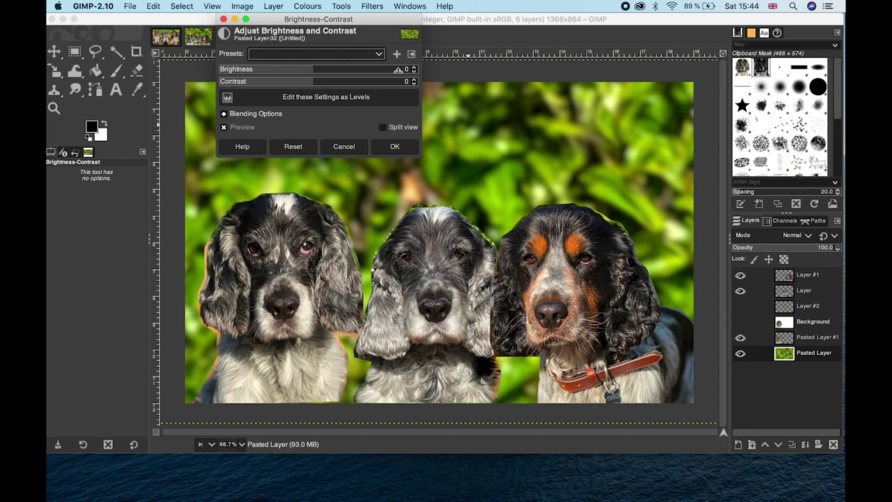
{"action": "left_click", "coordinate": [398, 69]}
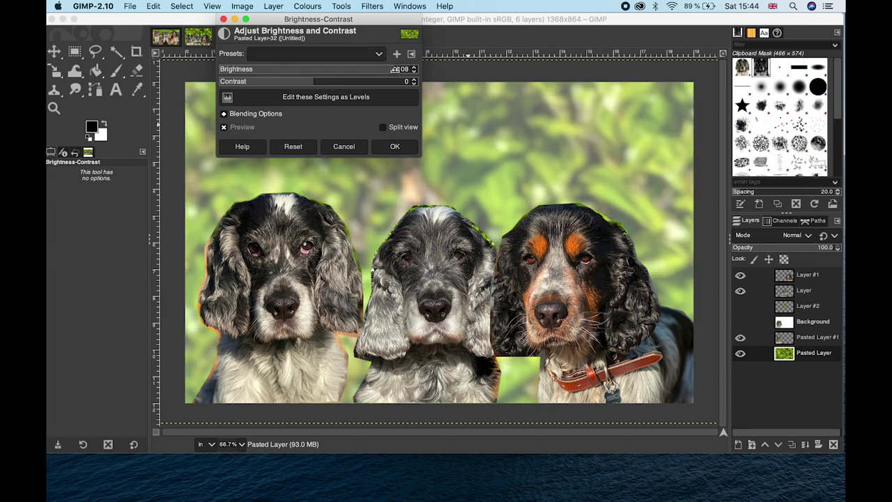
{"action": "scroll", "coordinate": [391, 69], "scroll_direction": "down", "scroll_amount": 1}
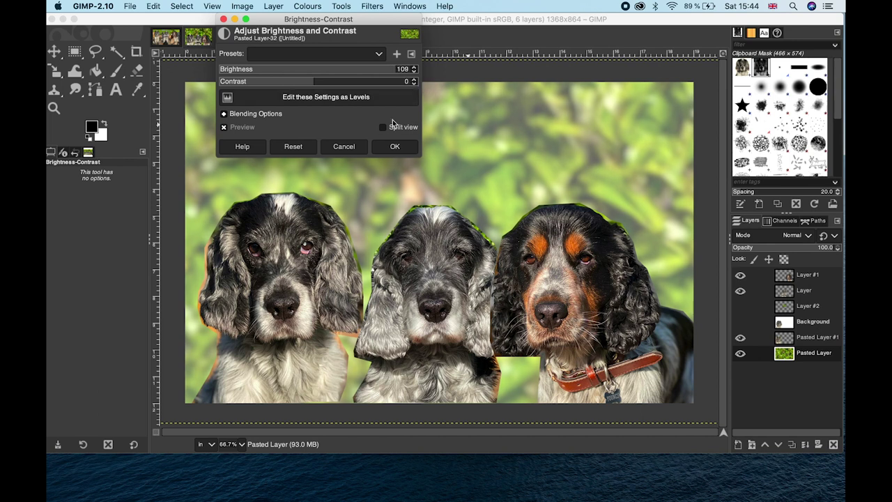
{"action": "left_click", "coordinate": [395, 147]}
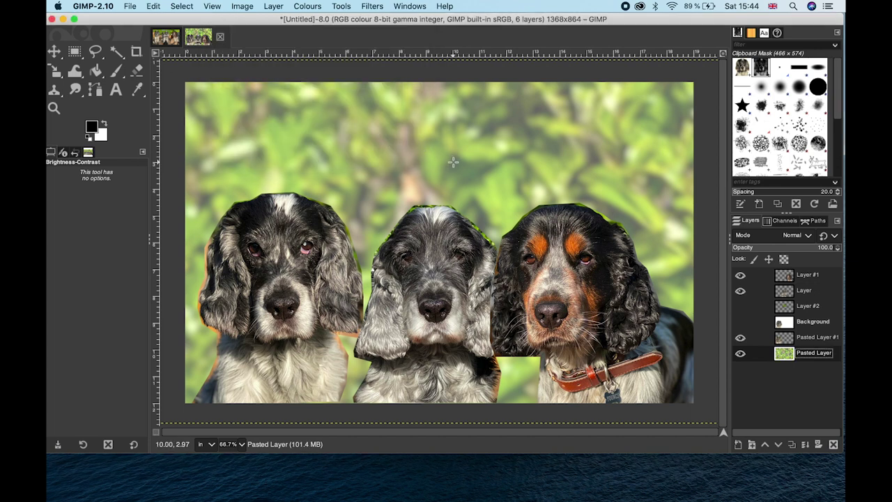
Nudge the middle dog slightly down and move its 'Layer' row above 'Layer #1'.
{"action": "left_click", "coordinate": [55, 51]}
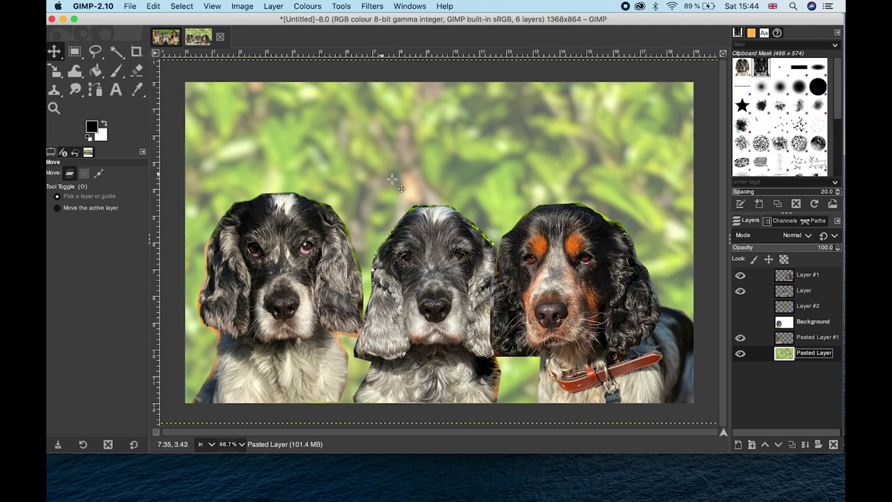
{"action": "key", "text": "Return"}
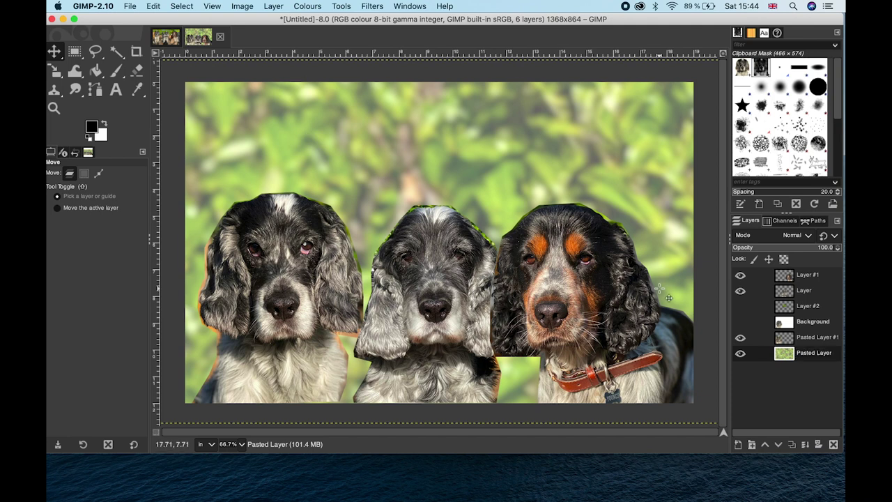
{"action": "left_click_drag", "start_coordinate": [430, 244], "coordinate": [431, 248]}
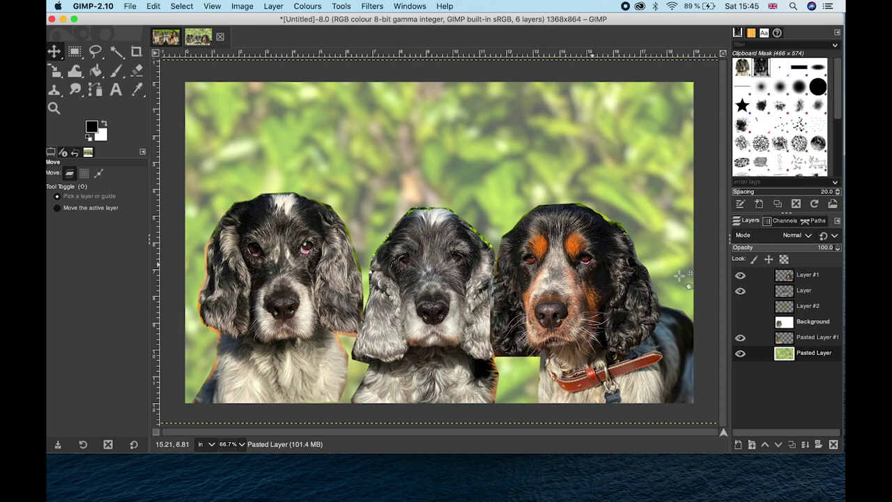
{"action": "left_click", "coordinate": [821, 290]}
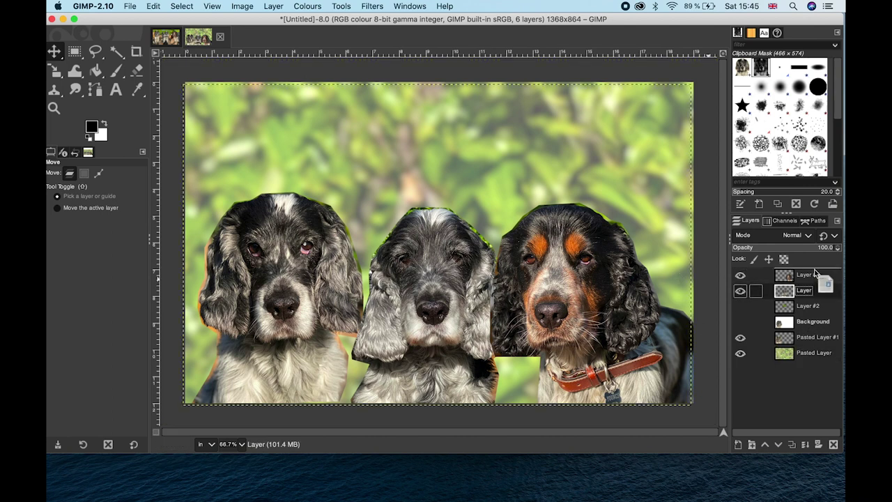
{"action": "left_click", "coordinate": [815, 274]}
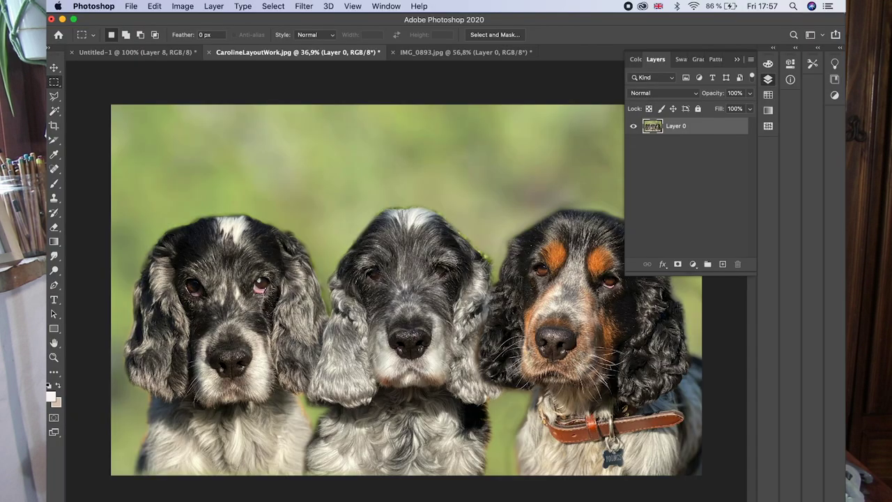
Copy a rectangular selection around the hillside spaniel's eyes from IMG_0893.jpg into the layout document.
{"action": "left_click", "coordinate": [434, 53]}
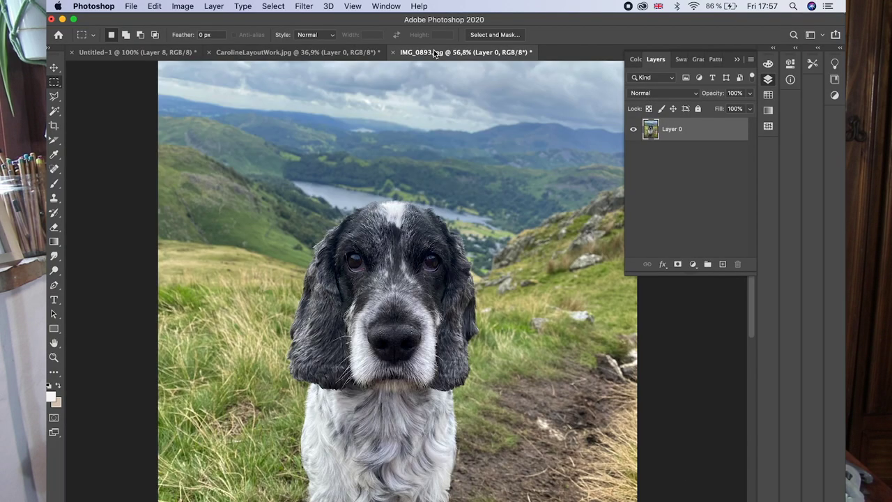
{"action": "scroll", "coordinate": [407, 290], "scroll_direction": "up", "scroll_amount": 6}
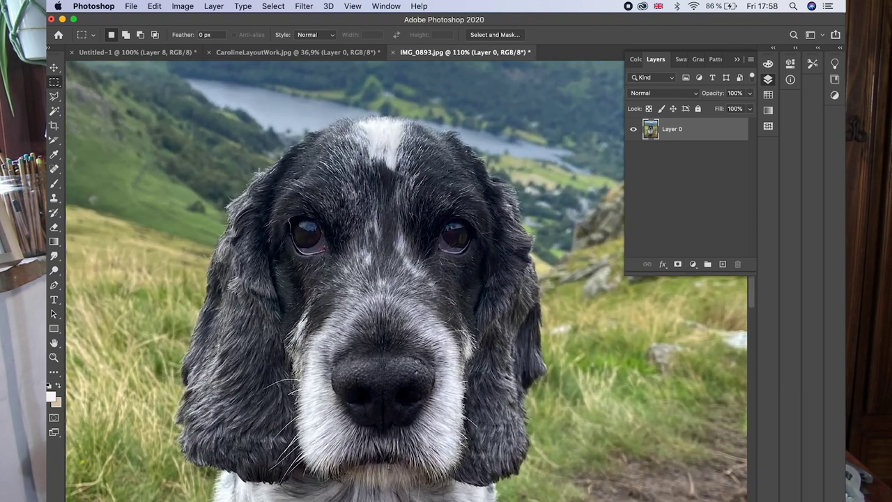
{"action": "left_click_drag", "start_coordinate": [260, 173], "coordinate": [506, 294]}
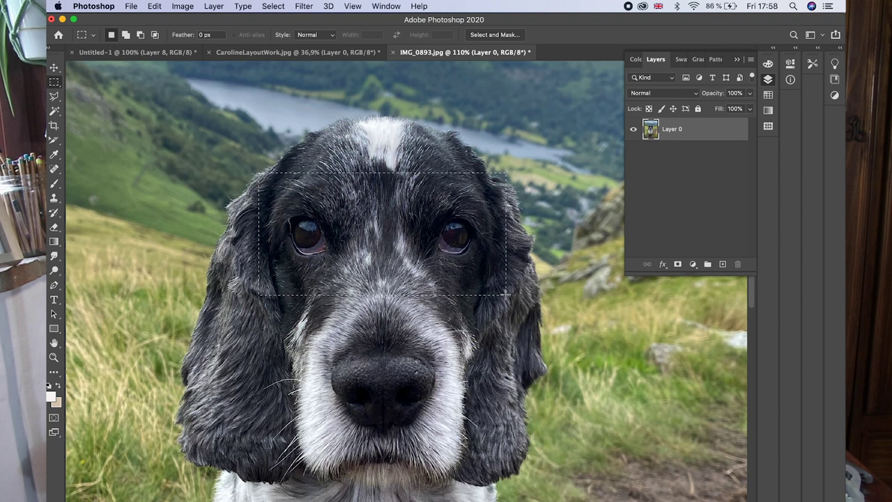
{"action": "left_click", "coordinate": [161, 5]}
{"action": "left_click", "coordinate": [171, 85]}
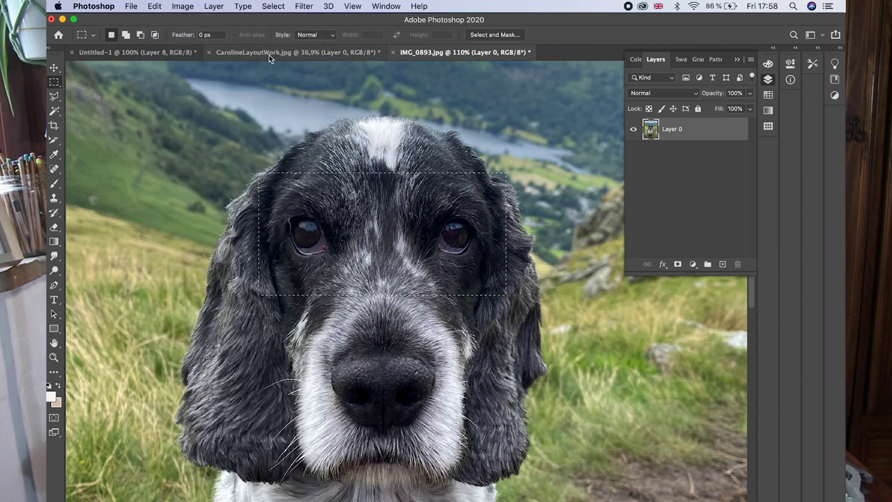
{"action": "left_click", "coordinate": [270, 52]}
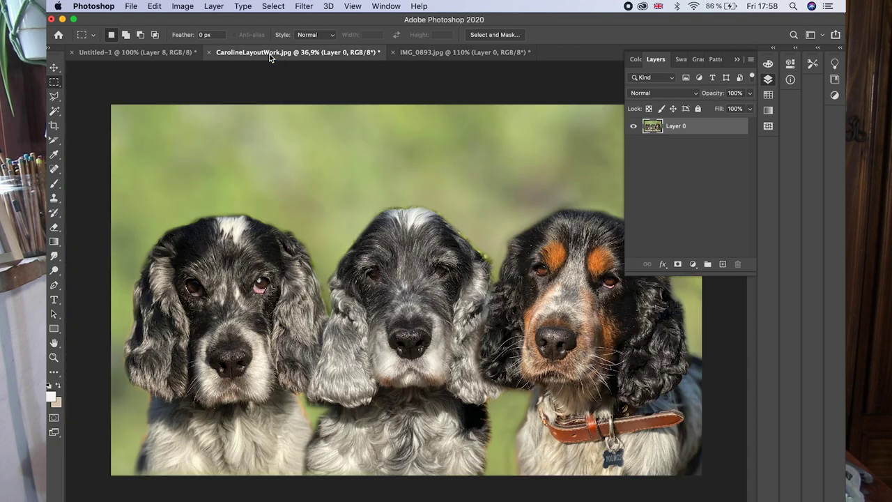
Paste the eye patch as a new layer and position it over the left dog's eyes.
{"action": "left_click", "coordinate": [155, 6]}
{"action": "left_click", "coordinate": [171, 107]}
{"action": "left_click", "coordinate": [55, 68]}
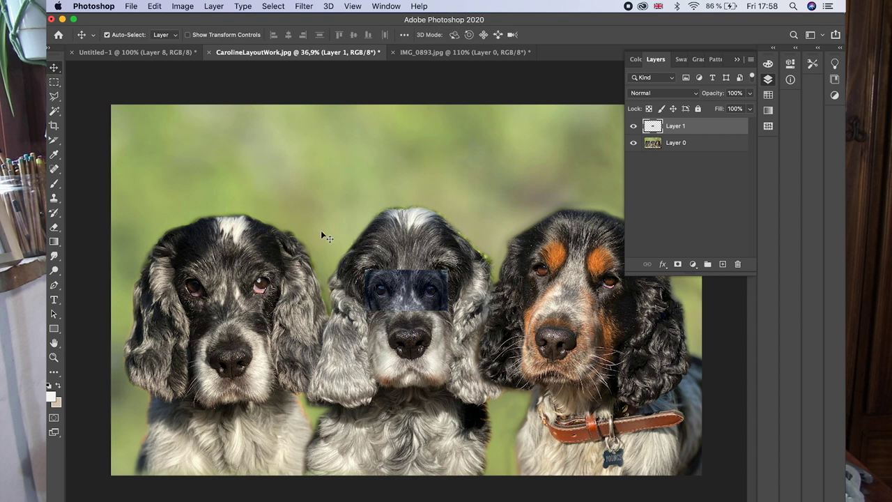
{"action": "left_click_drag", "start_coordinate": [392, 289], "coordinate": [204, 326]}
{"action": "scroll", "coordinate": [205, 325], "scroll_direction": "up", "scroll_amount": 5}
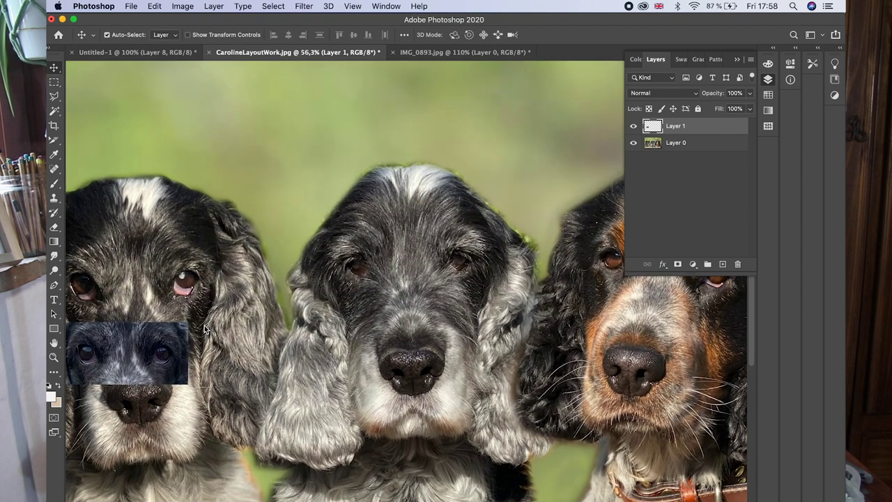
{"action": "scroll", "coordinate": [204, 326], "scroll_direction": "left", "scroll_amount": 5}
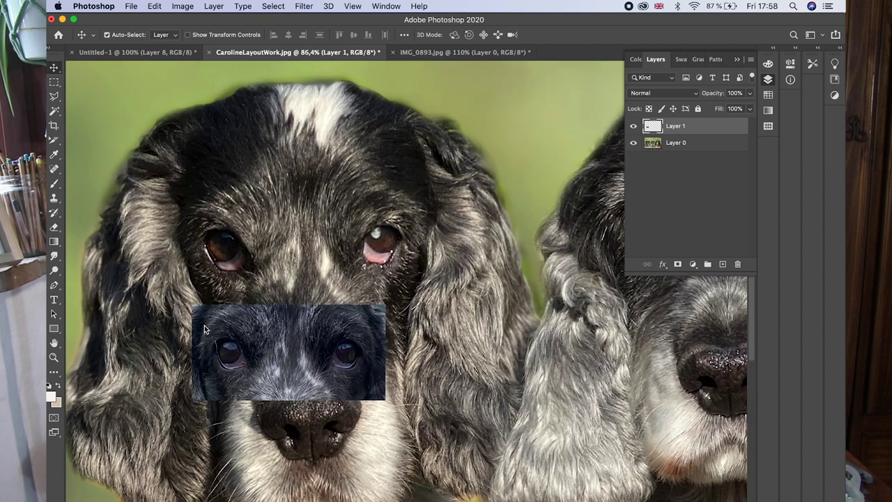
{"action": "key", "text": "super+plus"}
{"action": "left_click_drag", "start_coordinate": [257, 343], "coordinate": [282, 356]}
Enlarge the eye patch to about 116% with Free Transform and commit.
{"action": "key", "text": "super+t"}
{"action": "left_click_drag", "start_coordinate": [404, 321], "coordinate": [454, 296]}
{"action": "key", "text": "Return"}
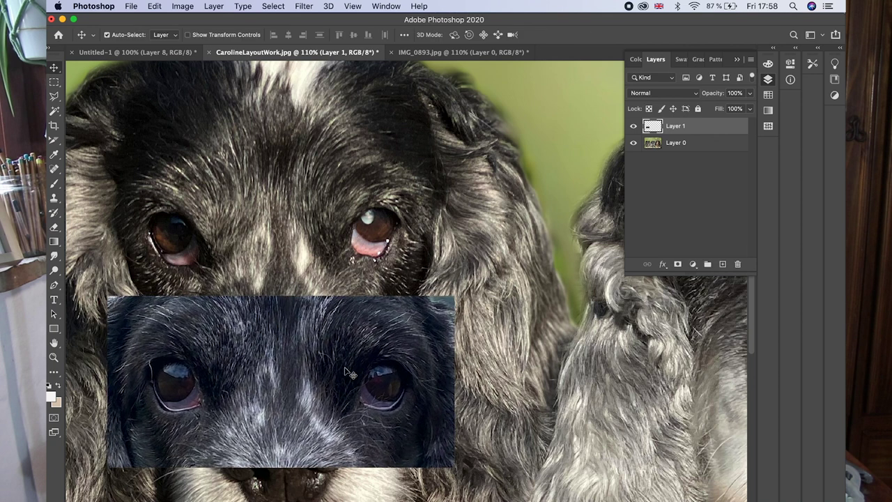
{"action": "scroll", "coordinate": [345, 369], "scroll_direction": "left", "scroll_amount": 5}
{"action": "scroll", "coordinate": [344, 370], "scroll_direction": "down", "scroll_amount": 3}
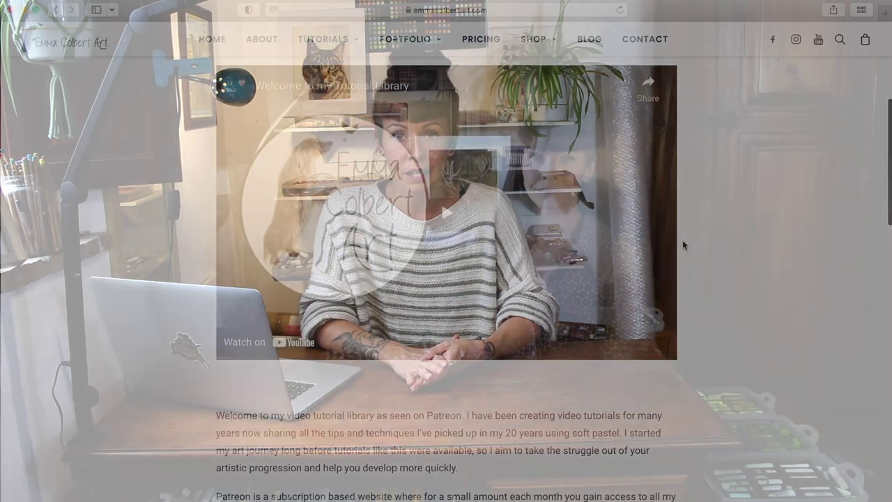
Scroll the tutorials page and open the Wildlife tutorials category.
{"action": "scroll", "coordinate": [682, 240], "scroll_direction": "down", "scroll_amount": 10}
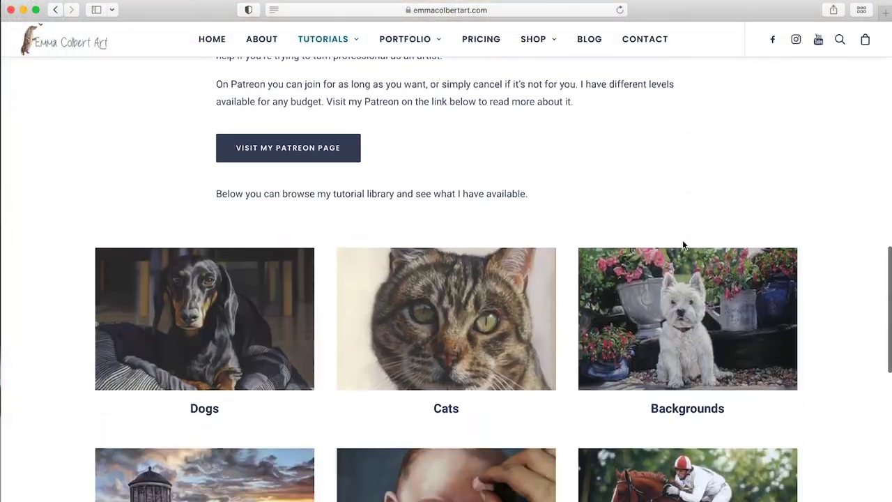
{"action": "scroll", "coordinate": [682, 240], "scroll_direction": "down", "scroll_amount": 10}
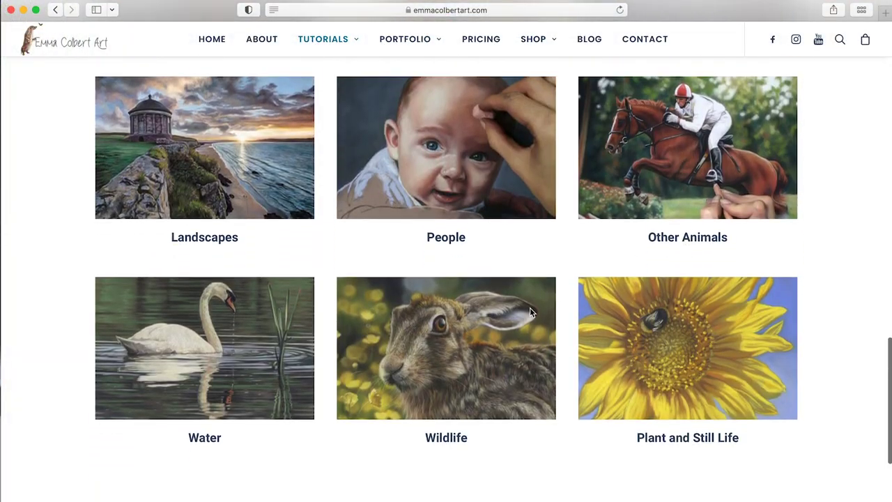
{"action": "left_click", "coordinate": [502, 331]}
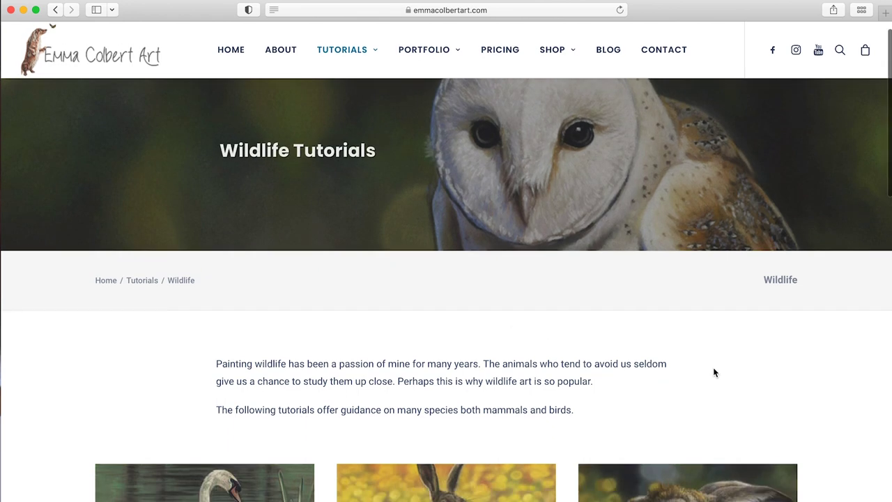
Open the Tiger Paint Along page and scroll to its tutorial parts.
{"action": "scroll", "coordinate": [713, 373], "scroll_direction": "down", "scroll_amount": 10}
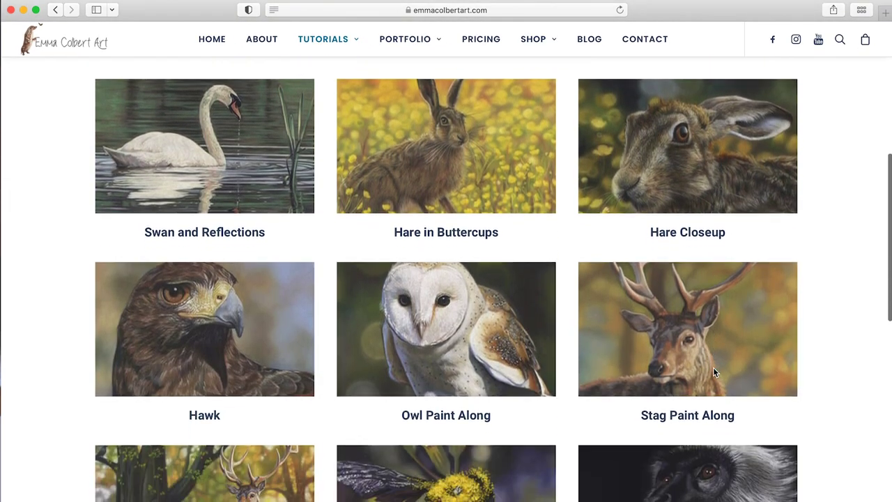
{"action": "scroll", "coordinate": [713, 373], "scroll_direction": "down", "scroll_amount": 10}
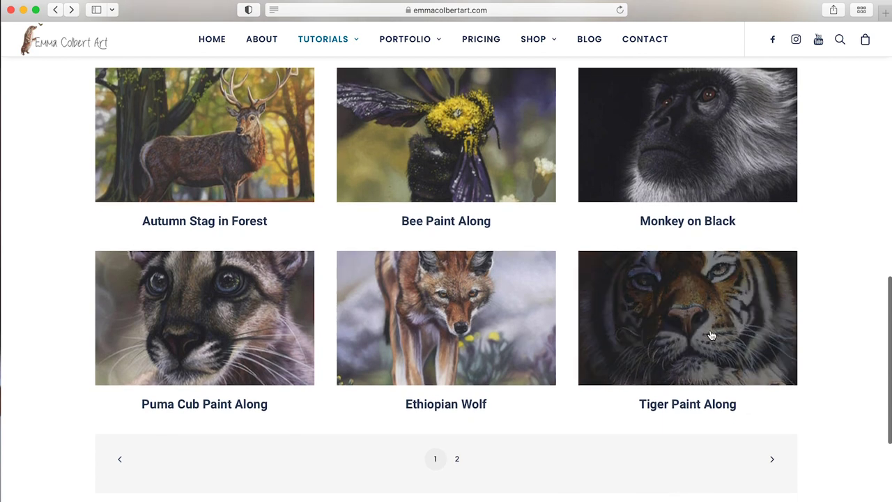
{"action": "left_click", "coordinate": [707, 335]}
{"action": "scroll", "coordinate": [648, 334], "scroll_direction": "down", "scroll_amount": 5}
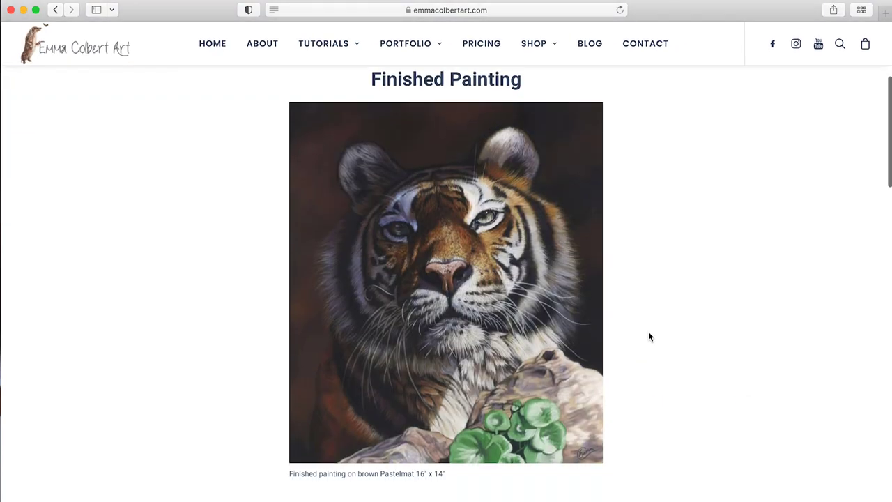
{"action": "scroll", "coordinate": [649, 336], "scroll_direction": "down", "scroll_amount": 10}
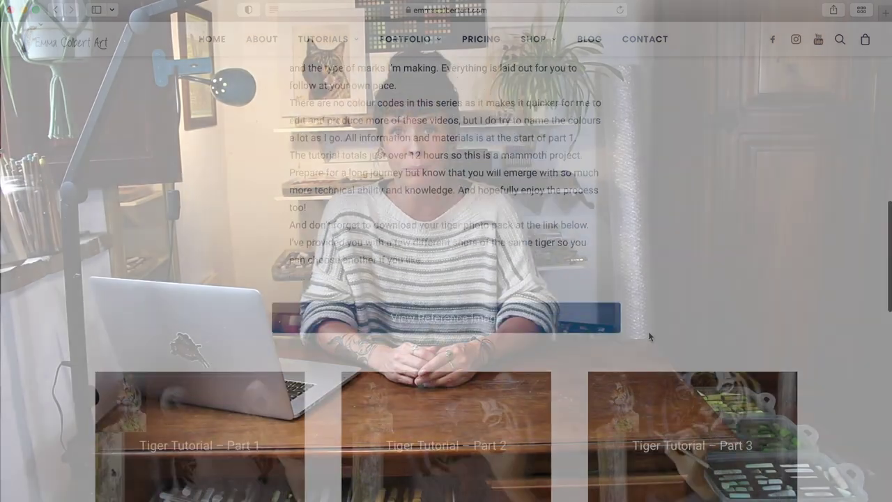